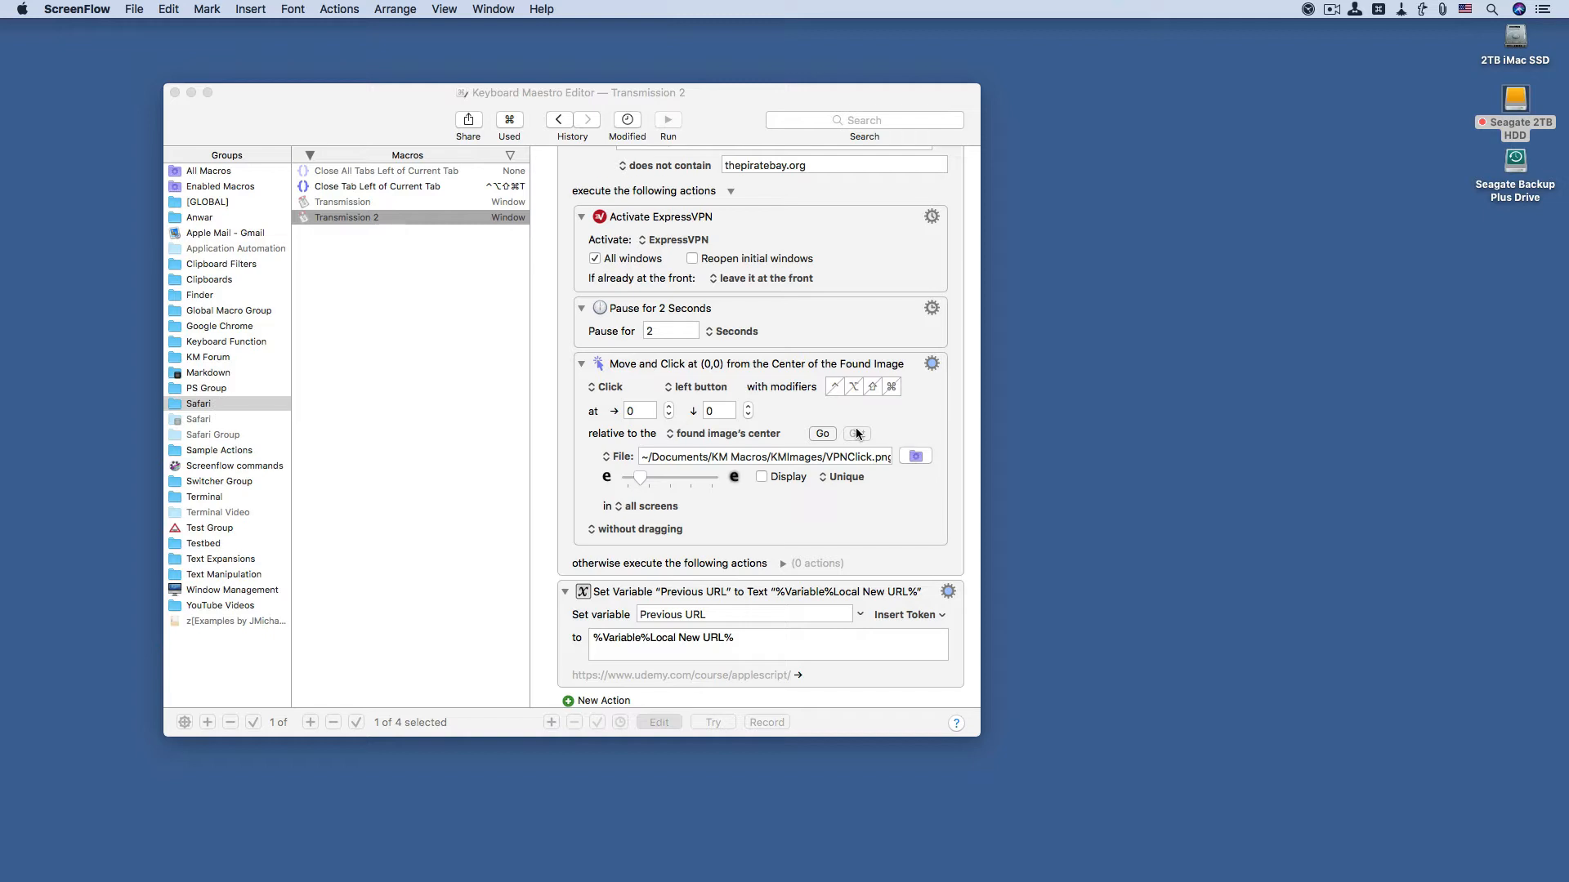
Step: Turn off the All windows option in the Activate ExpressVPN action of the Transmission 2 macro
scroll(857, 433, "up", 3)
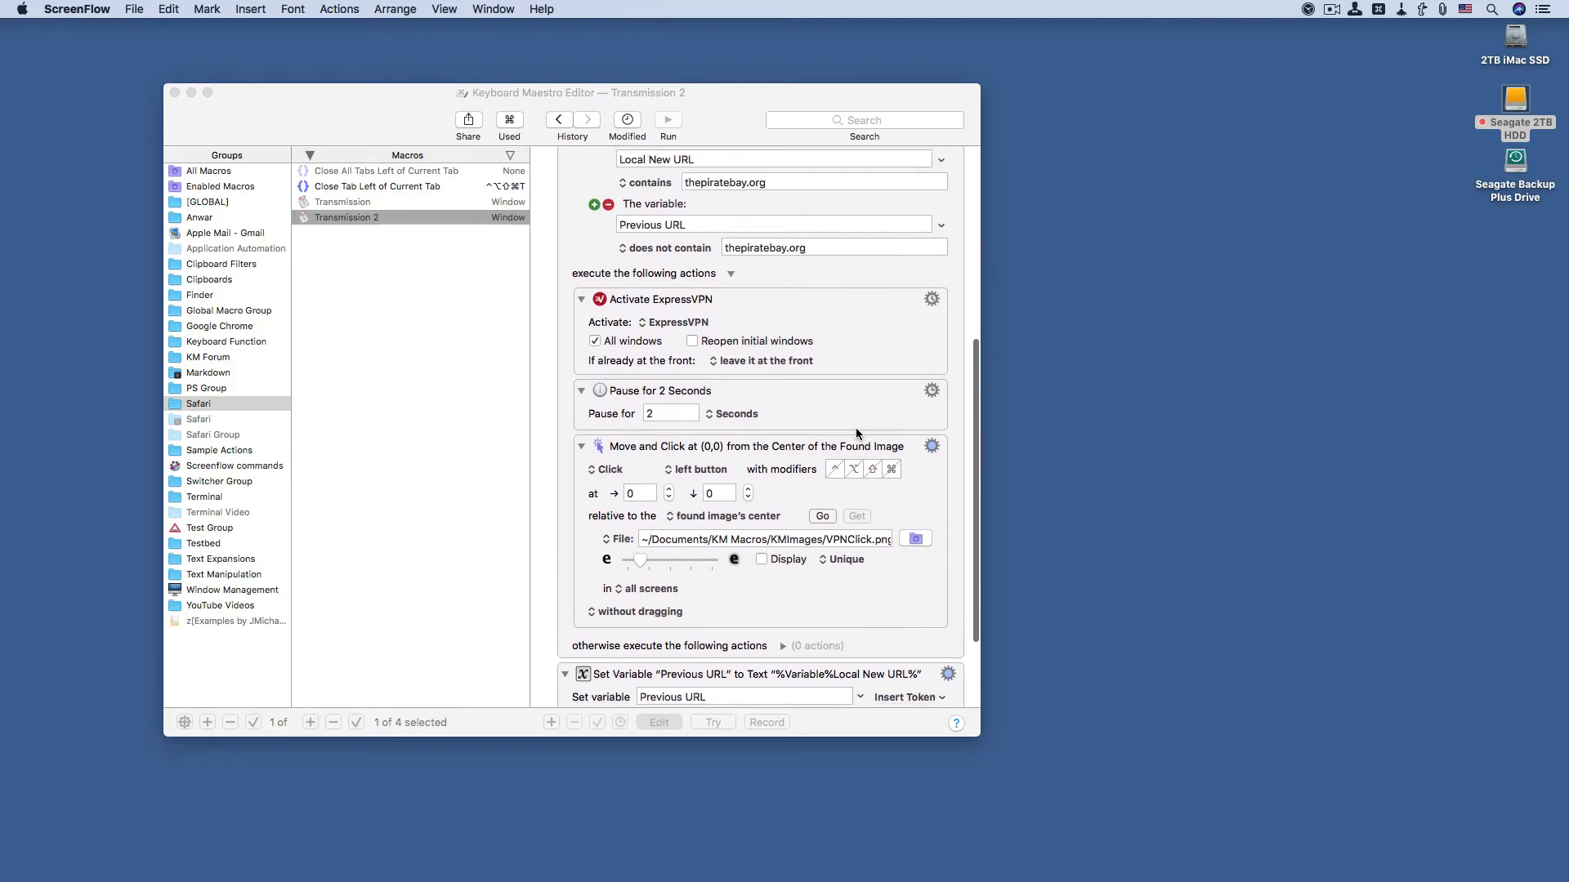
scroll(856, 434, "up", 6)
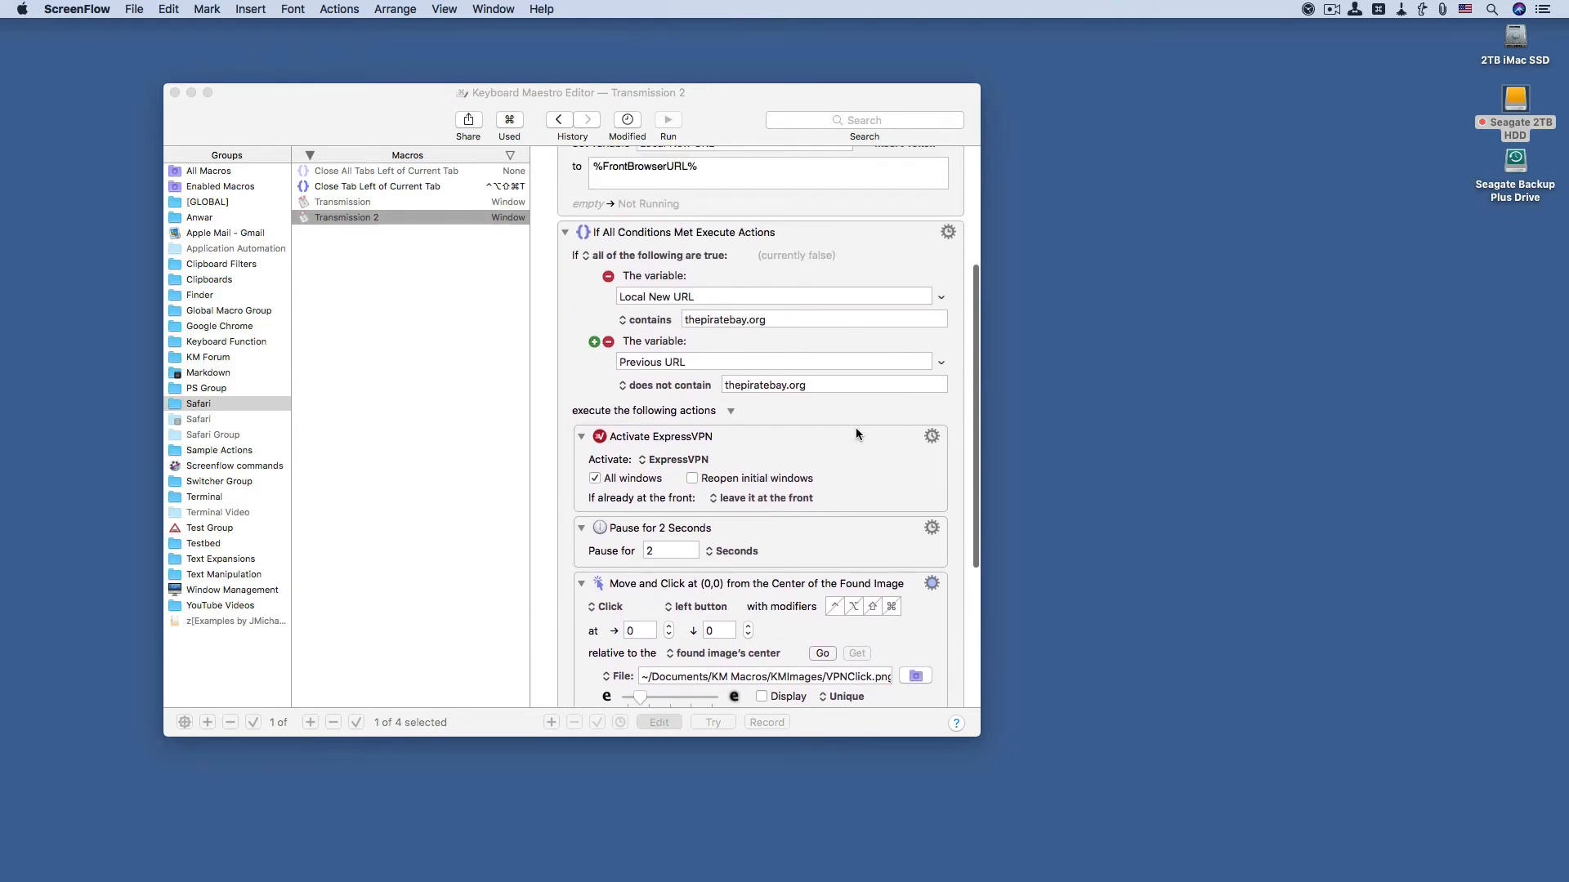
scroll(855, 428, "down", 1)
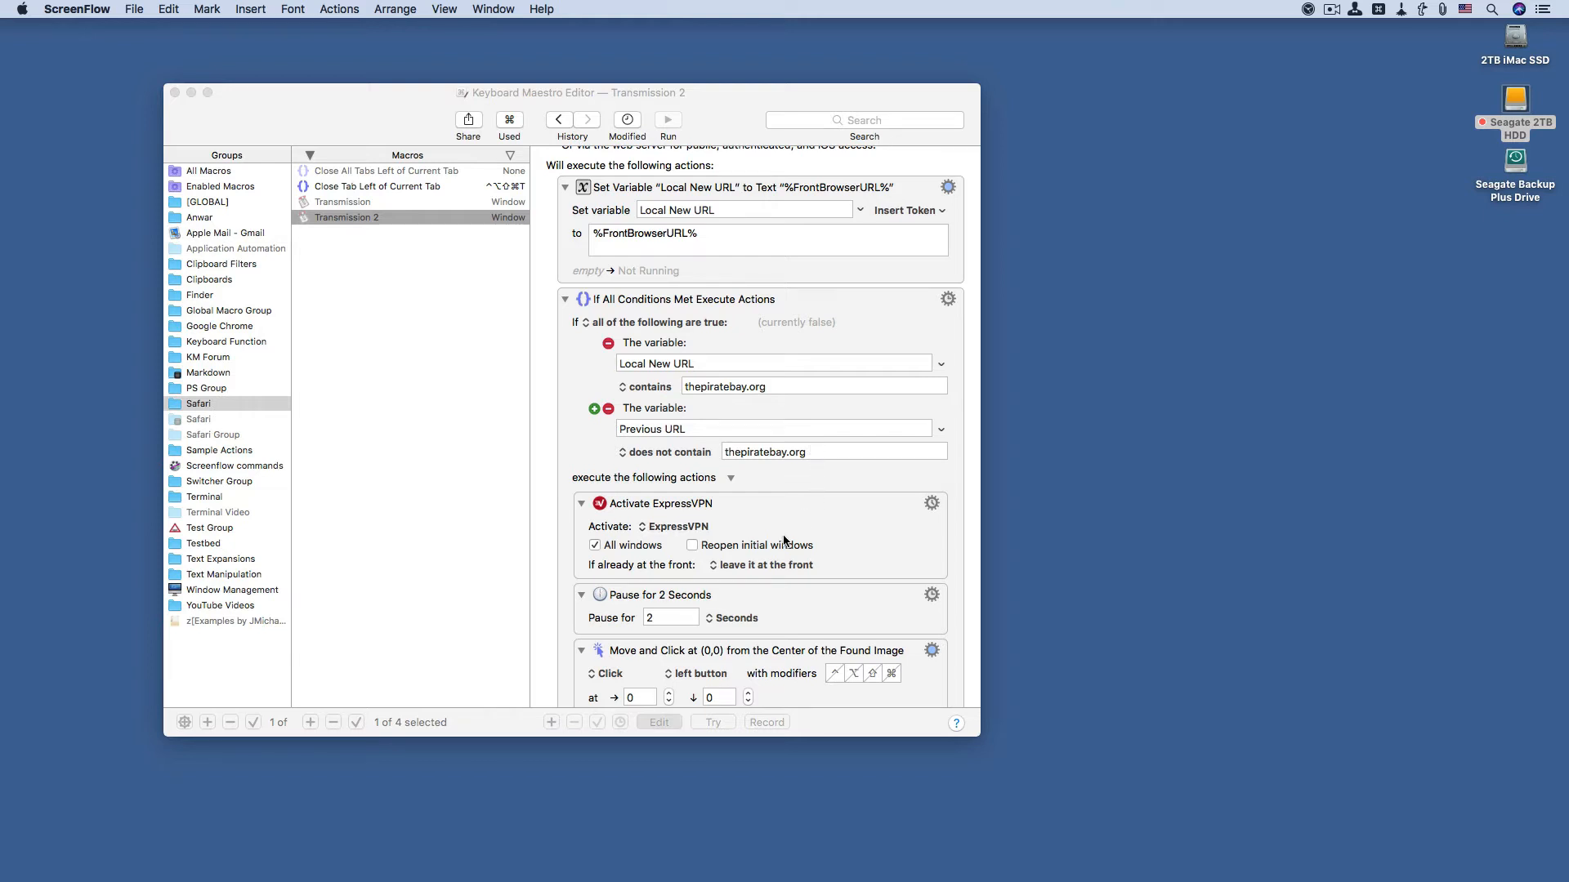
scroll(783, 540, "down", 2)
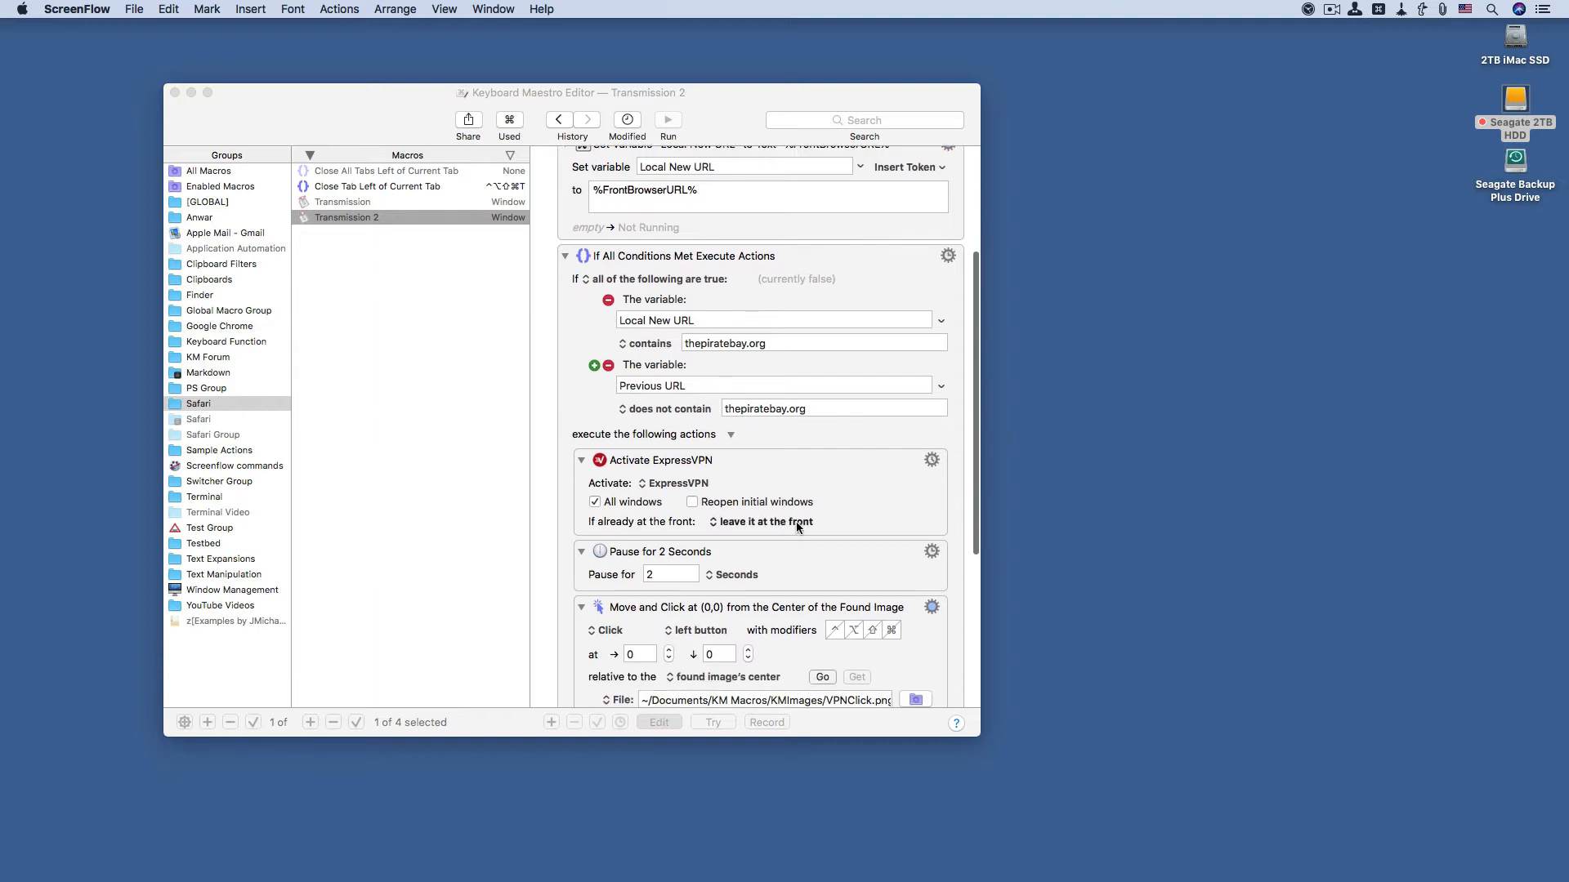
left_click(874, 475)
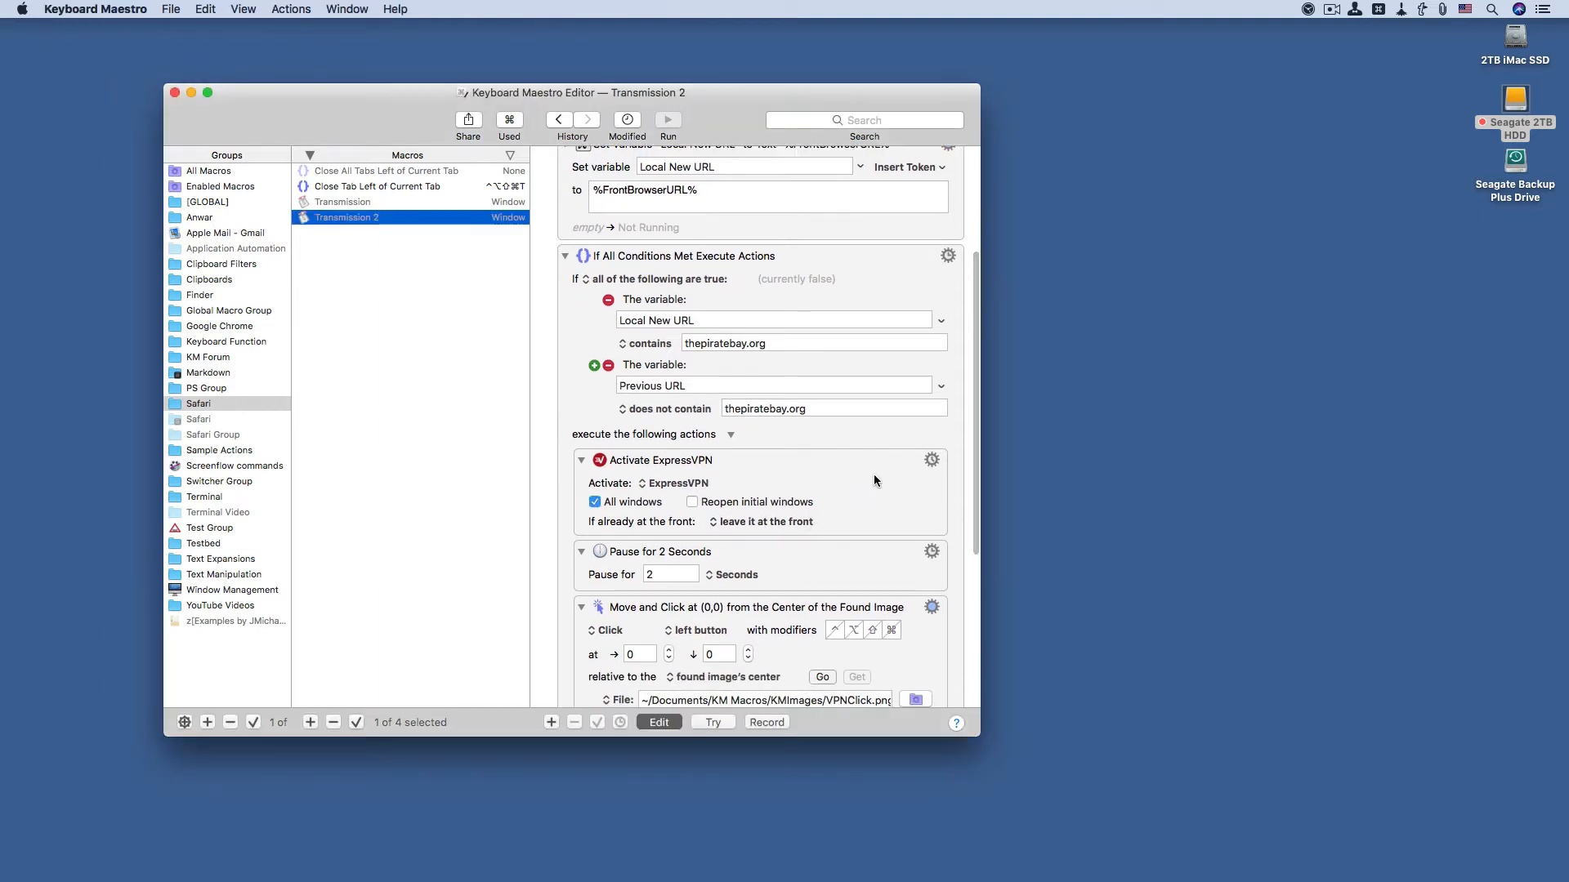
left_click(875, 480)
left_click(649, 505)
left_click(650, 507)
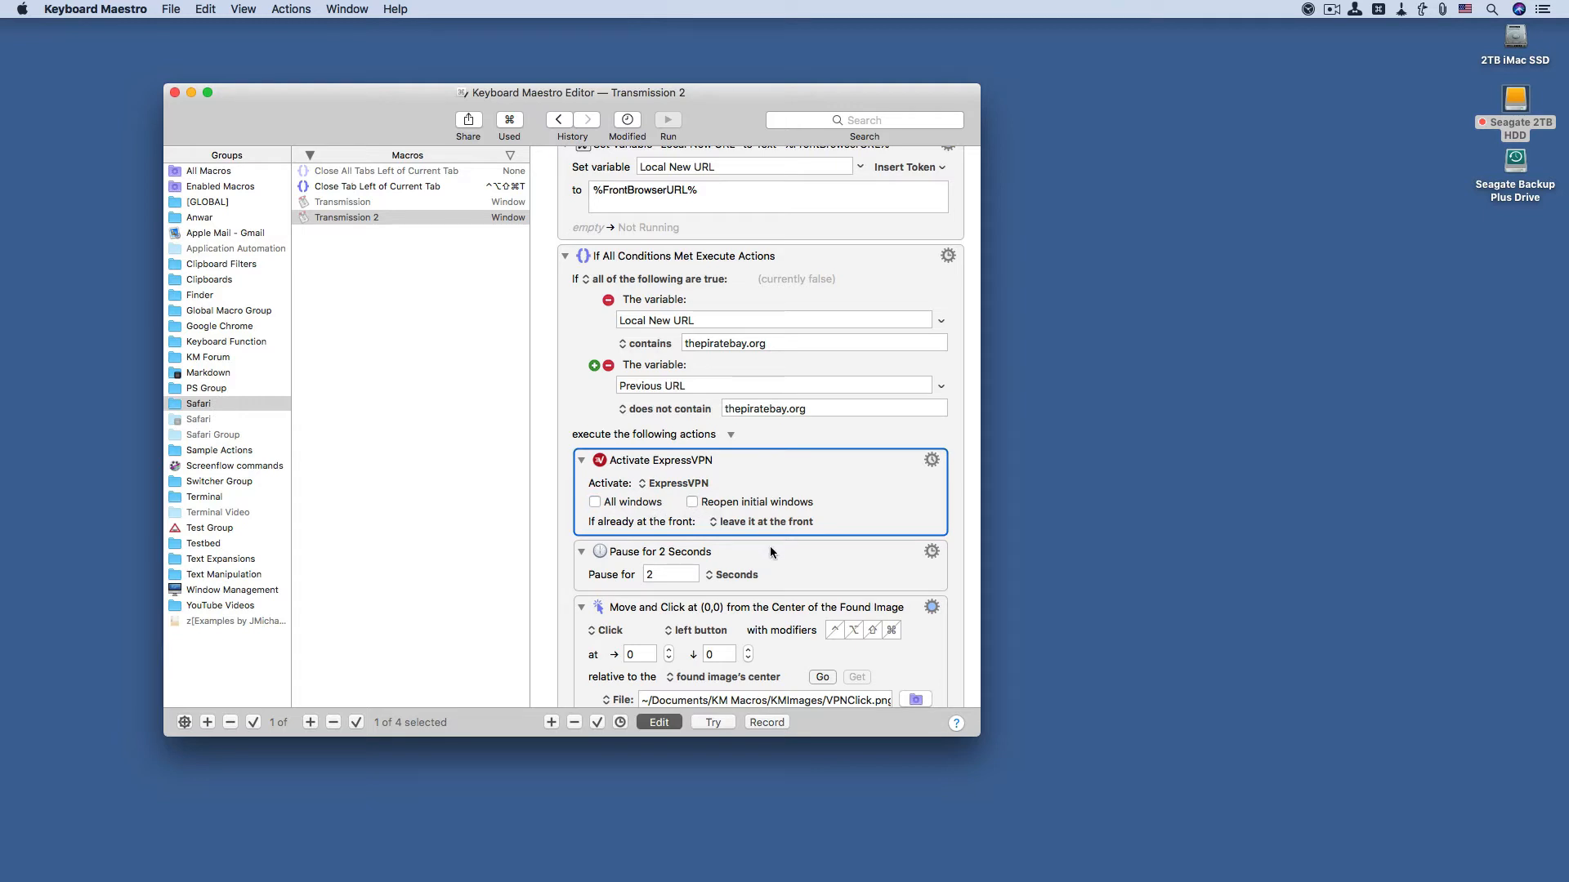
Step: Enable the trigger of the Transmission 2 macro and close the macro editor window
scroll(770, 548, "down", 5)
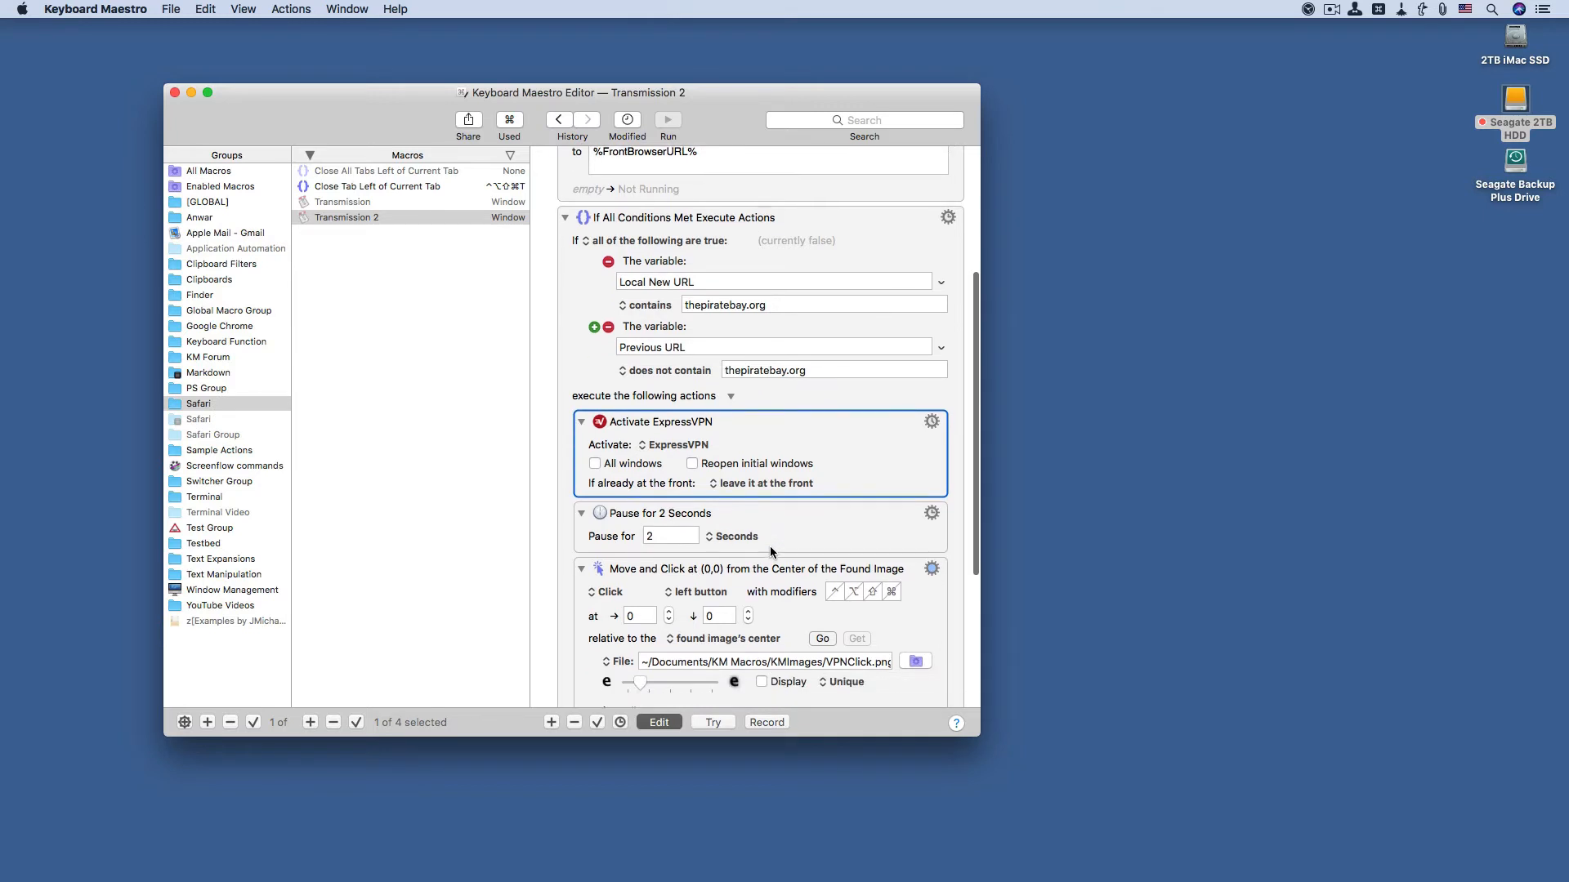
scroll(769, 552, "down", 2)
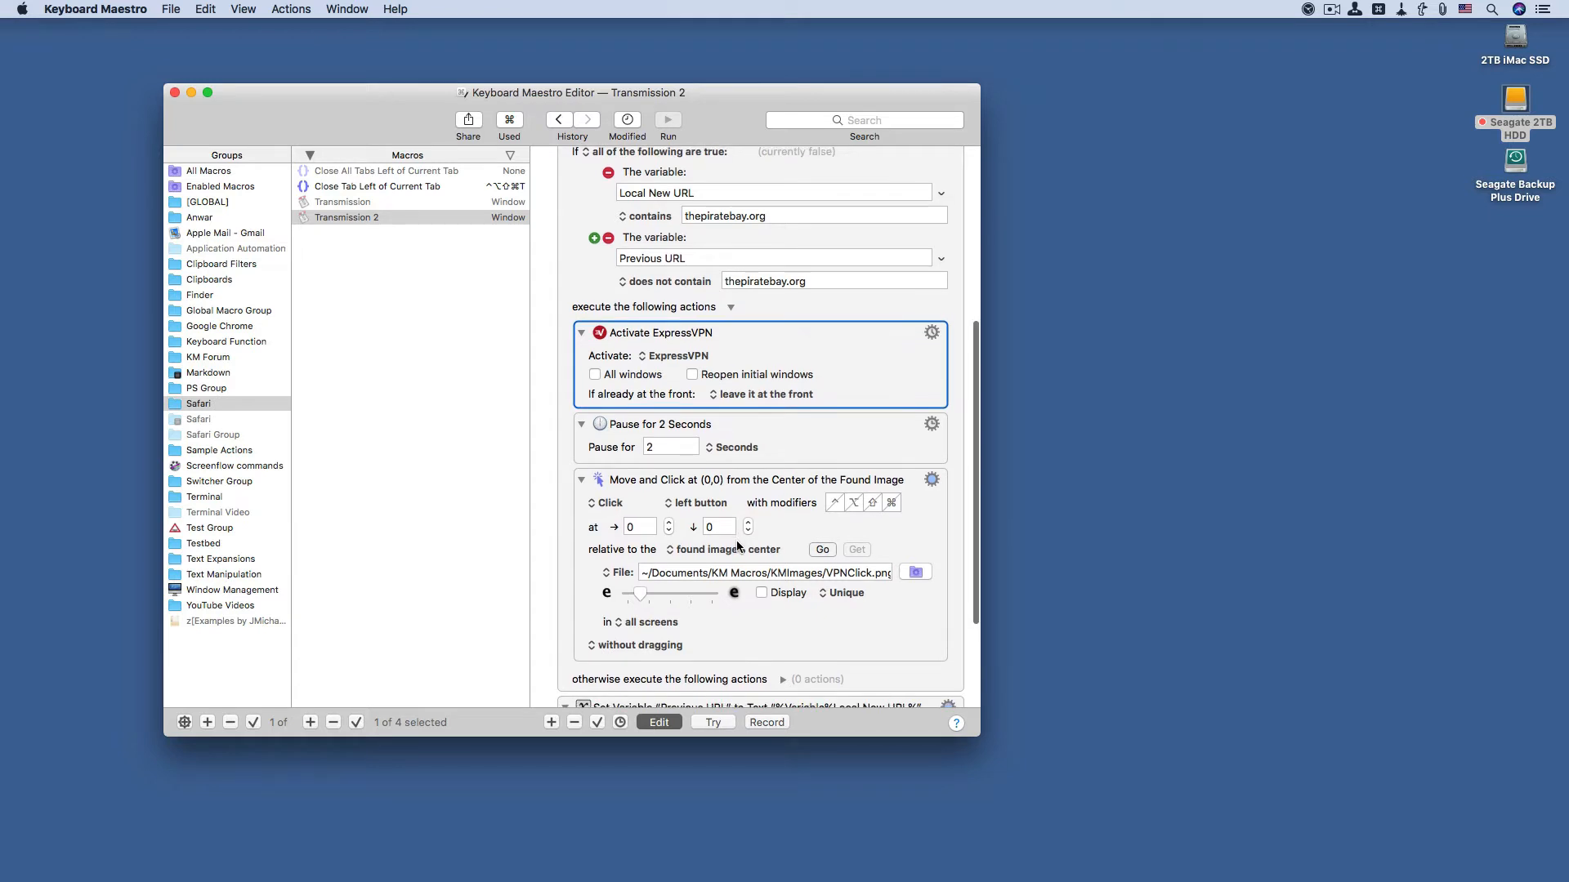
scroll(738, 546, "down", 1)
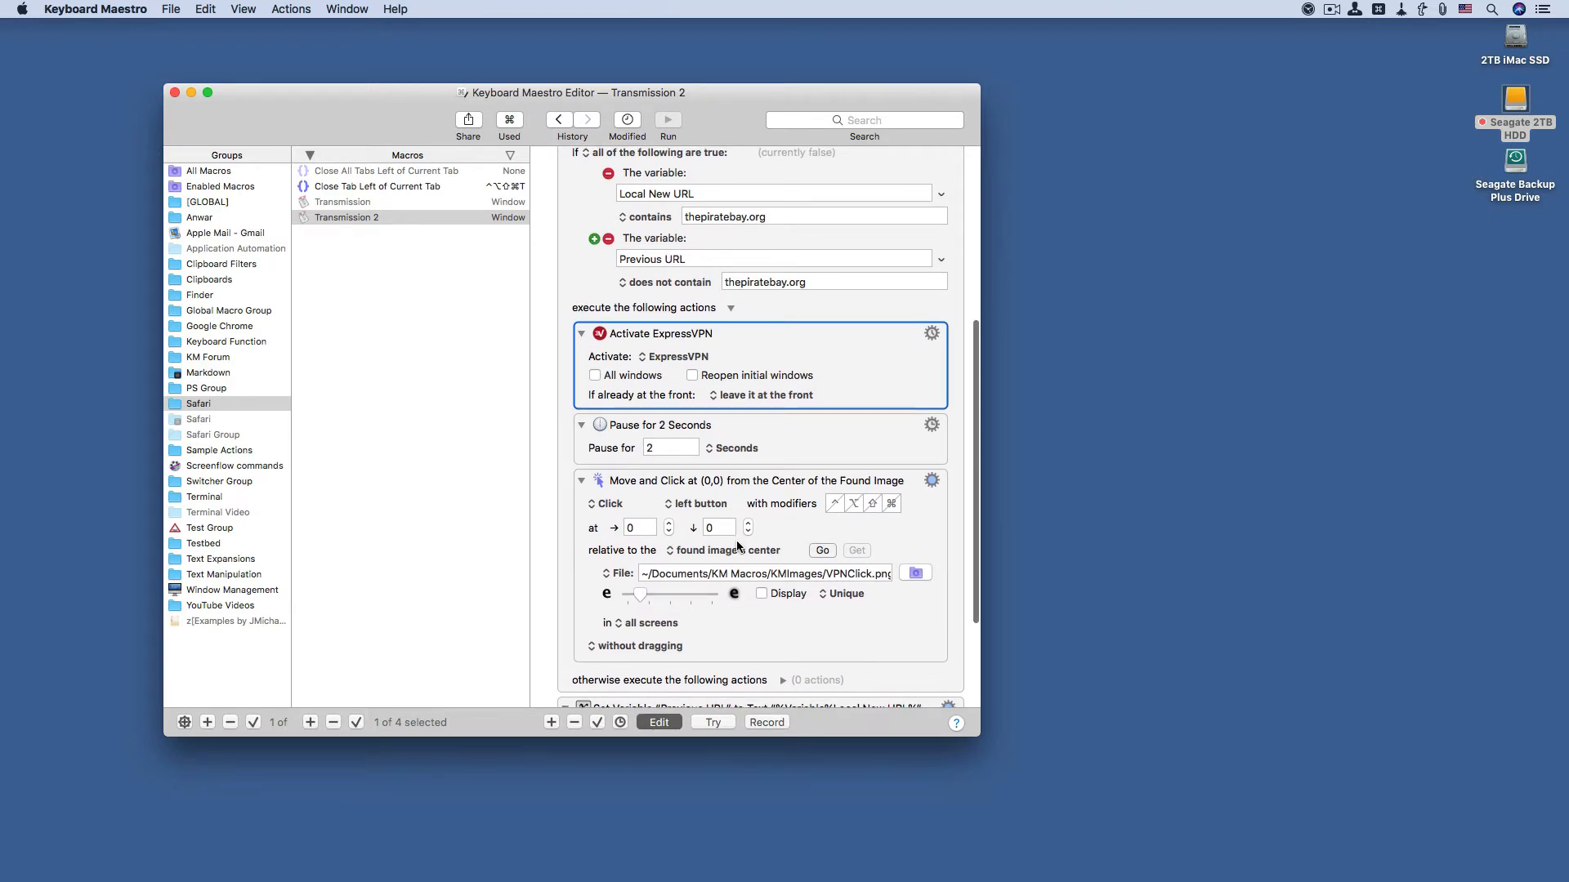
scroll(738, 546, "up", 1)
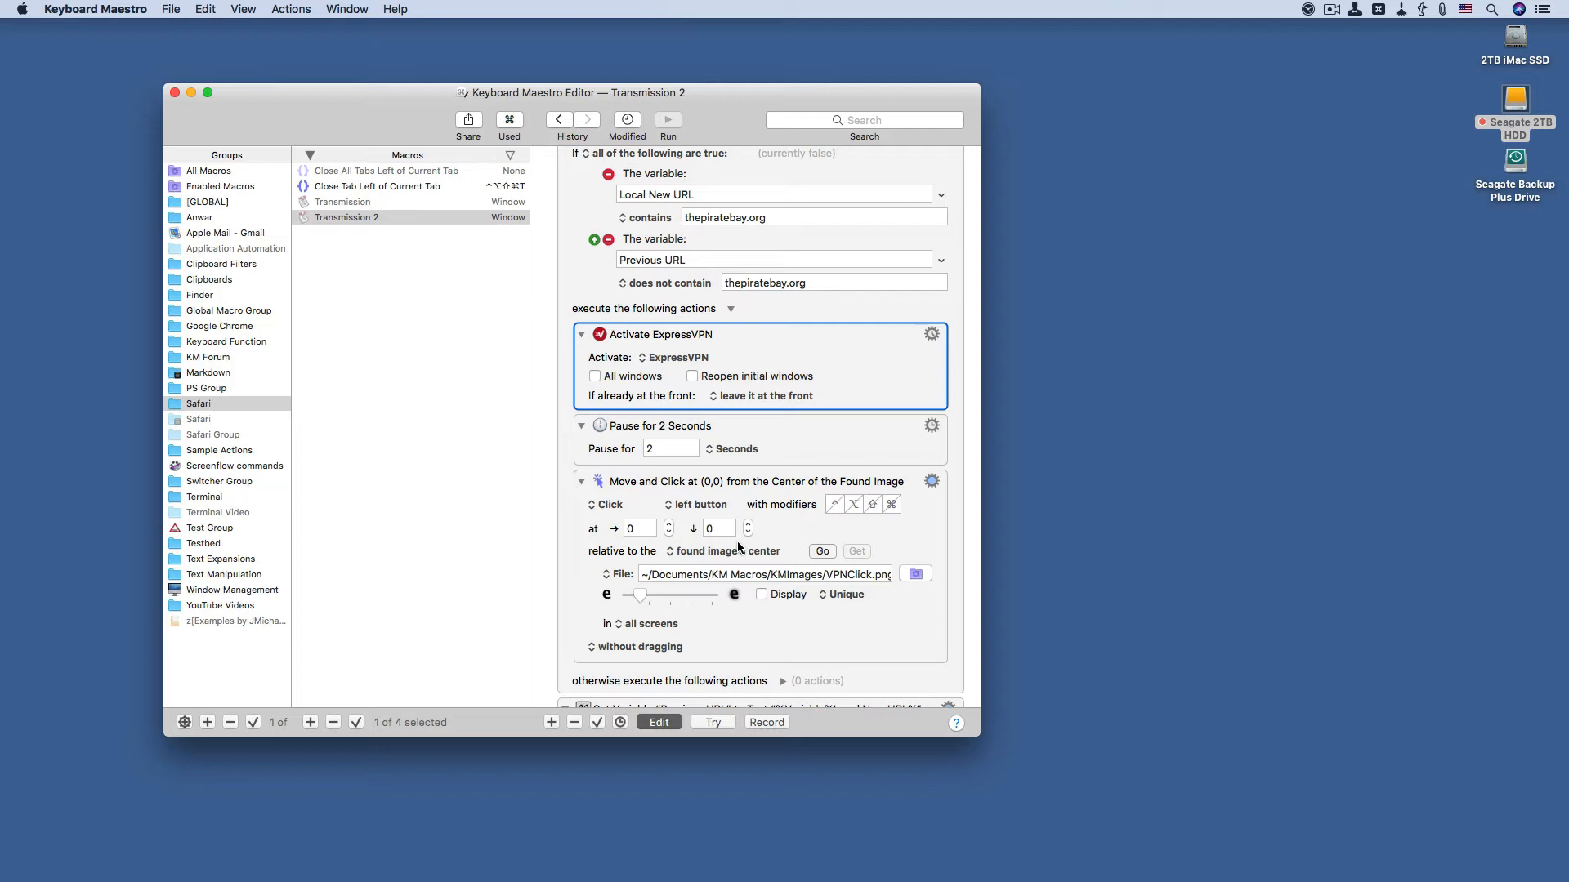
scroll(738, 540, "down", 3)
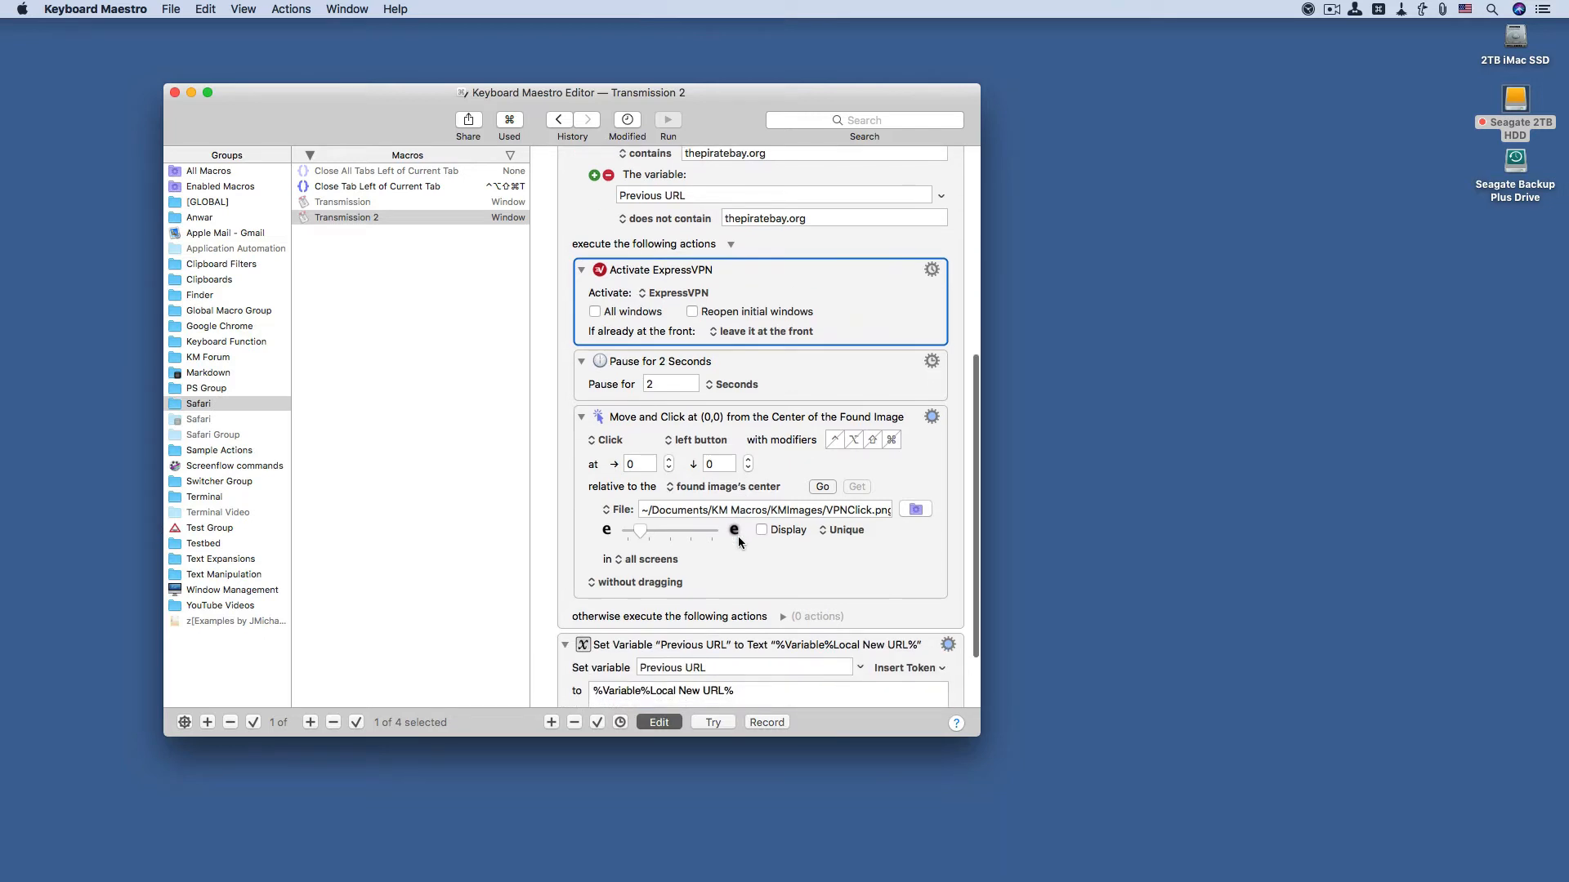
scroll(738, 536, "down", 2)
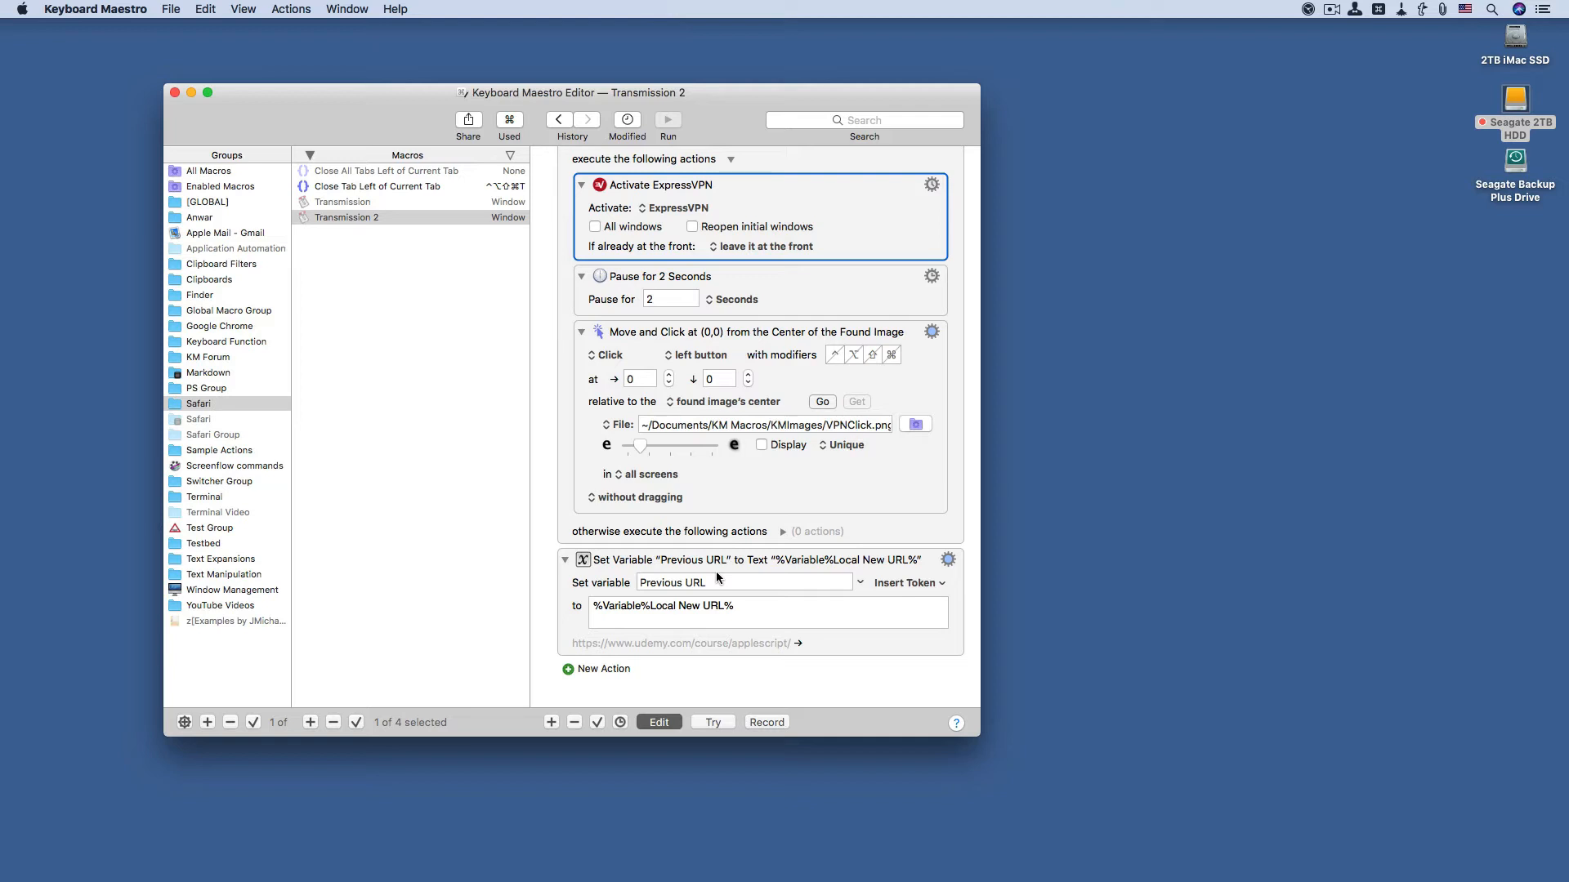
scroll(718, 578, "up", 10)
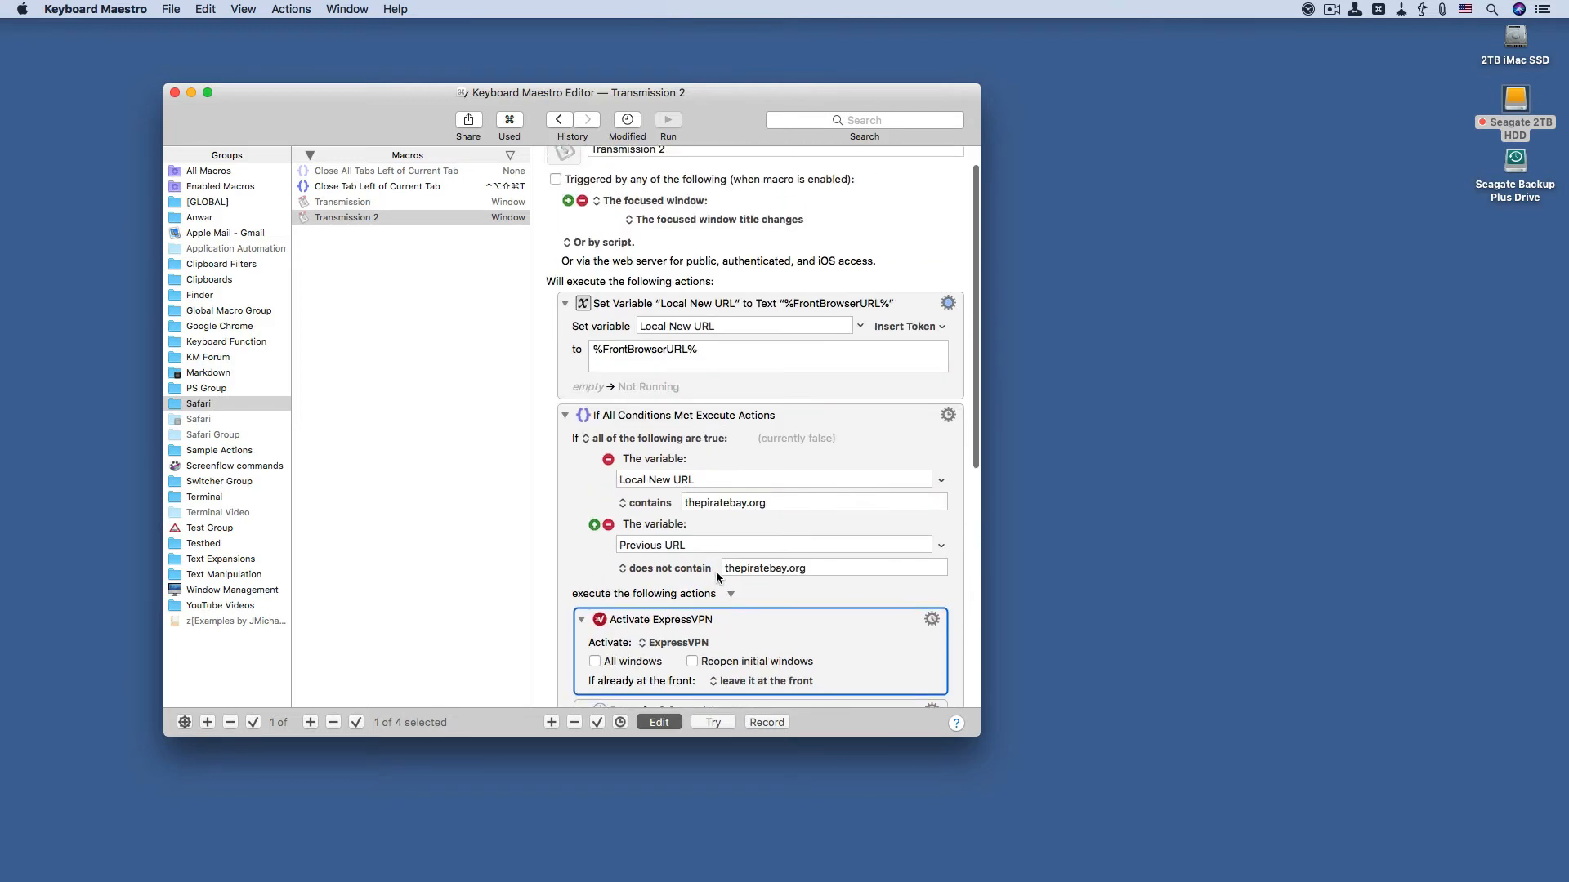
left_click(556, 197)
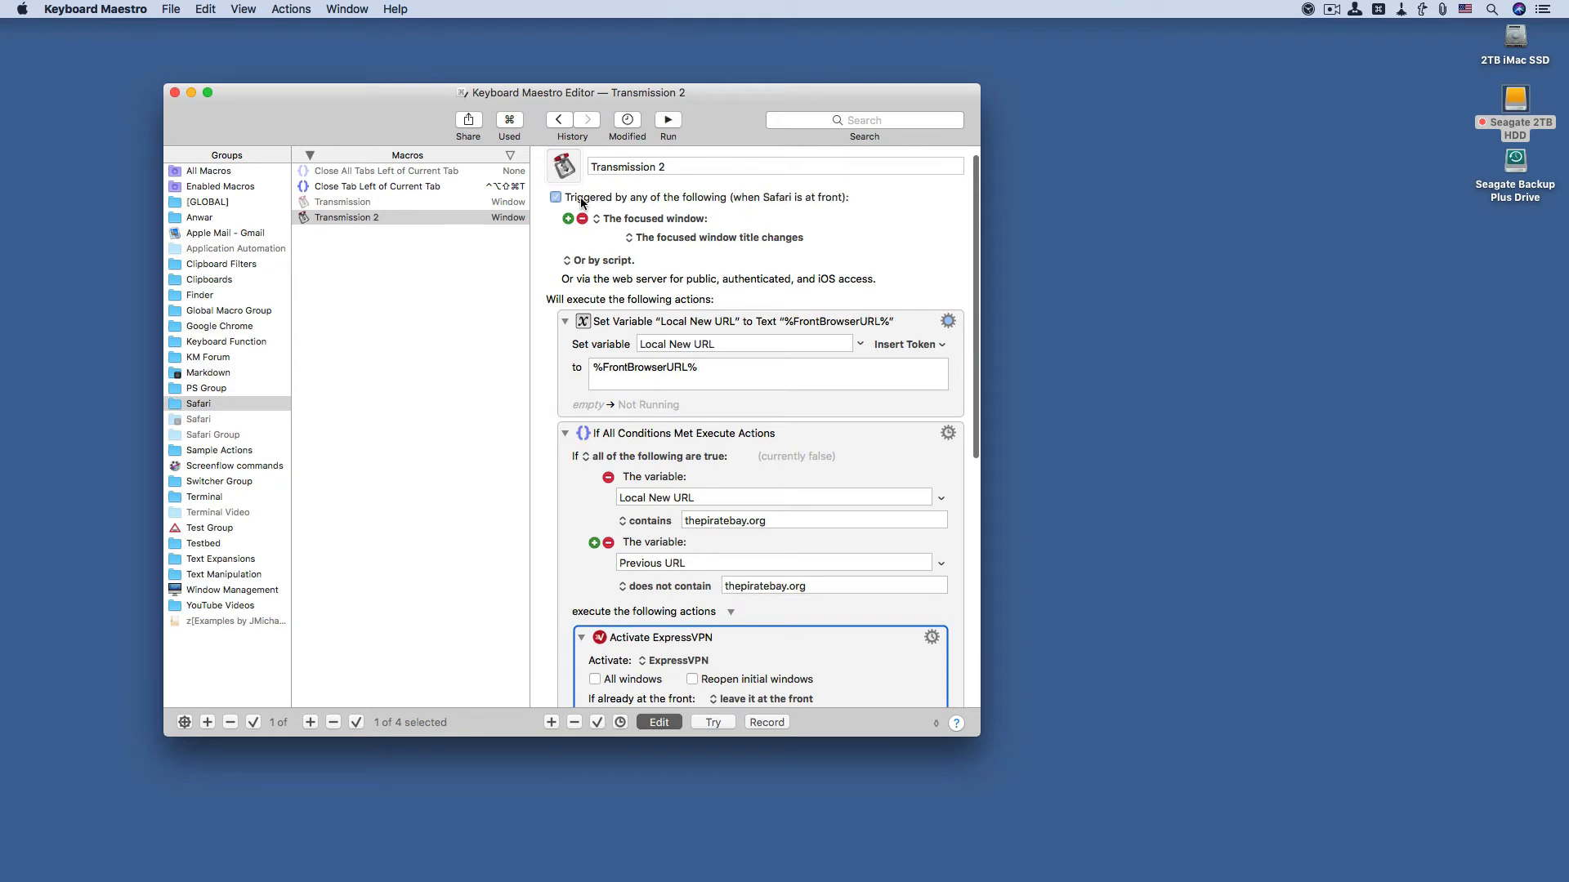
left_click(176, 94)
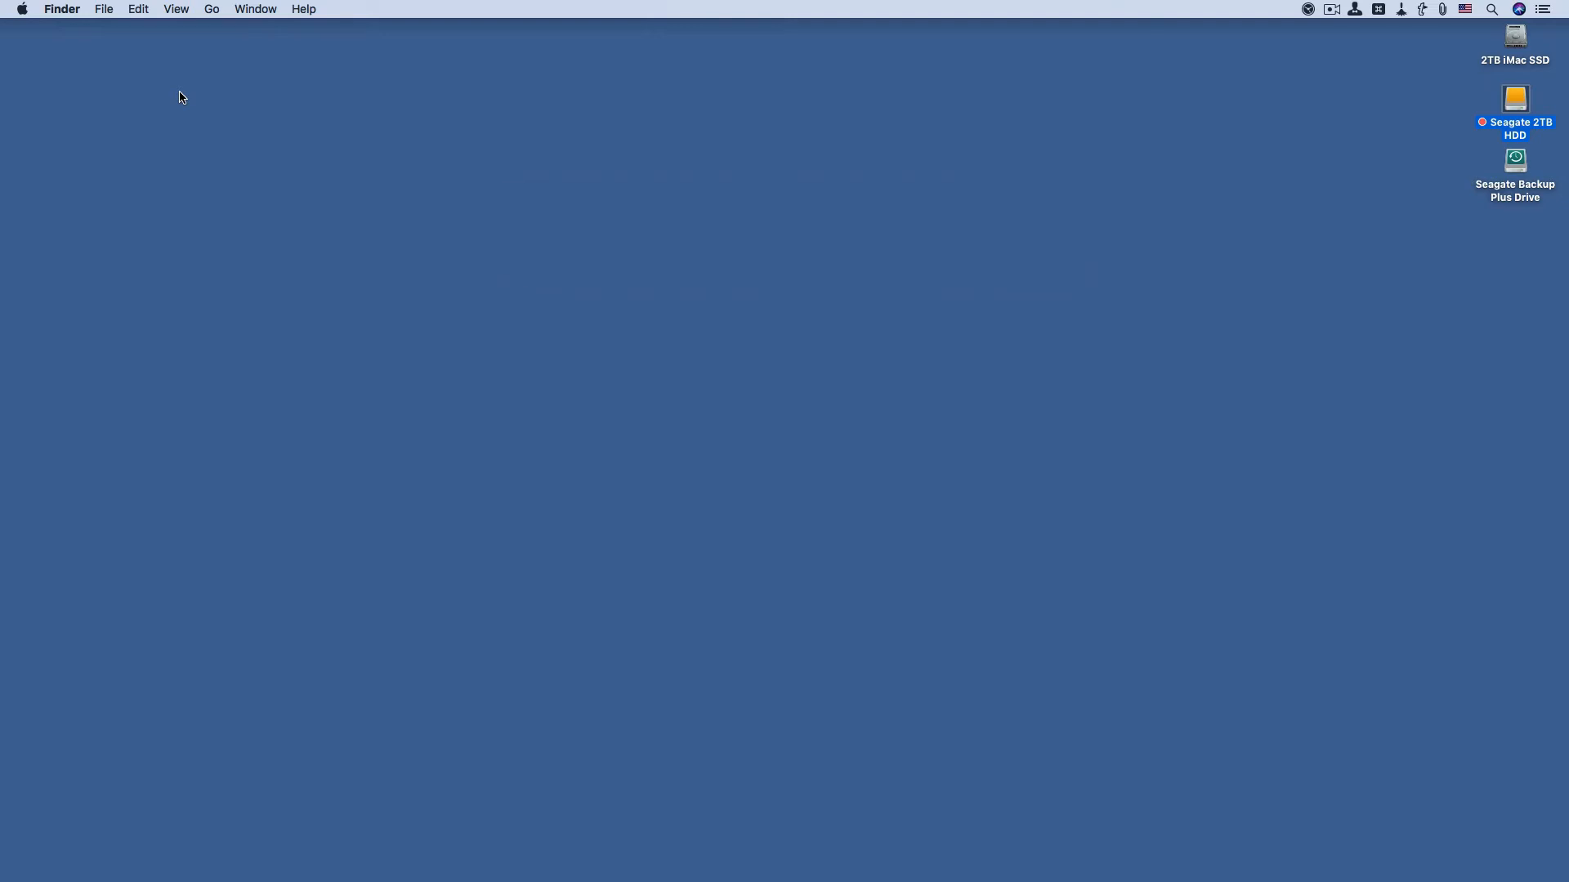
Step: Launch Safari with a Spotlight search and open thepiratebay.org
key("super+space")
type("saf")
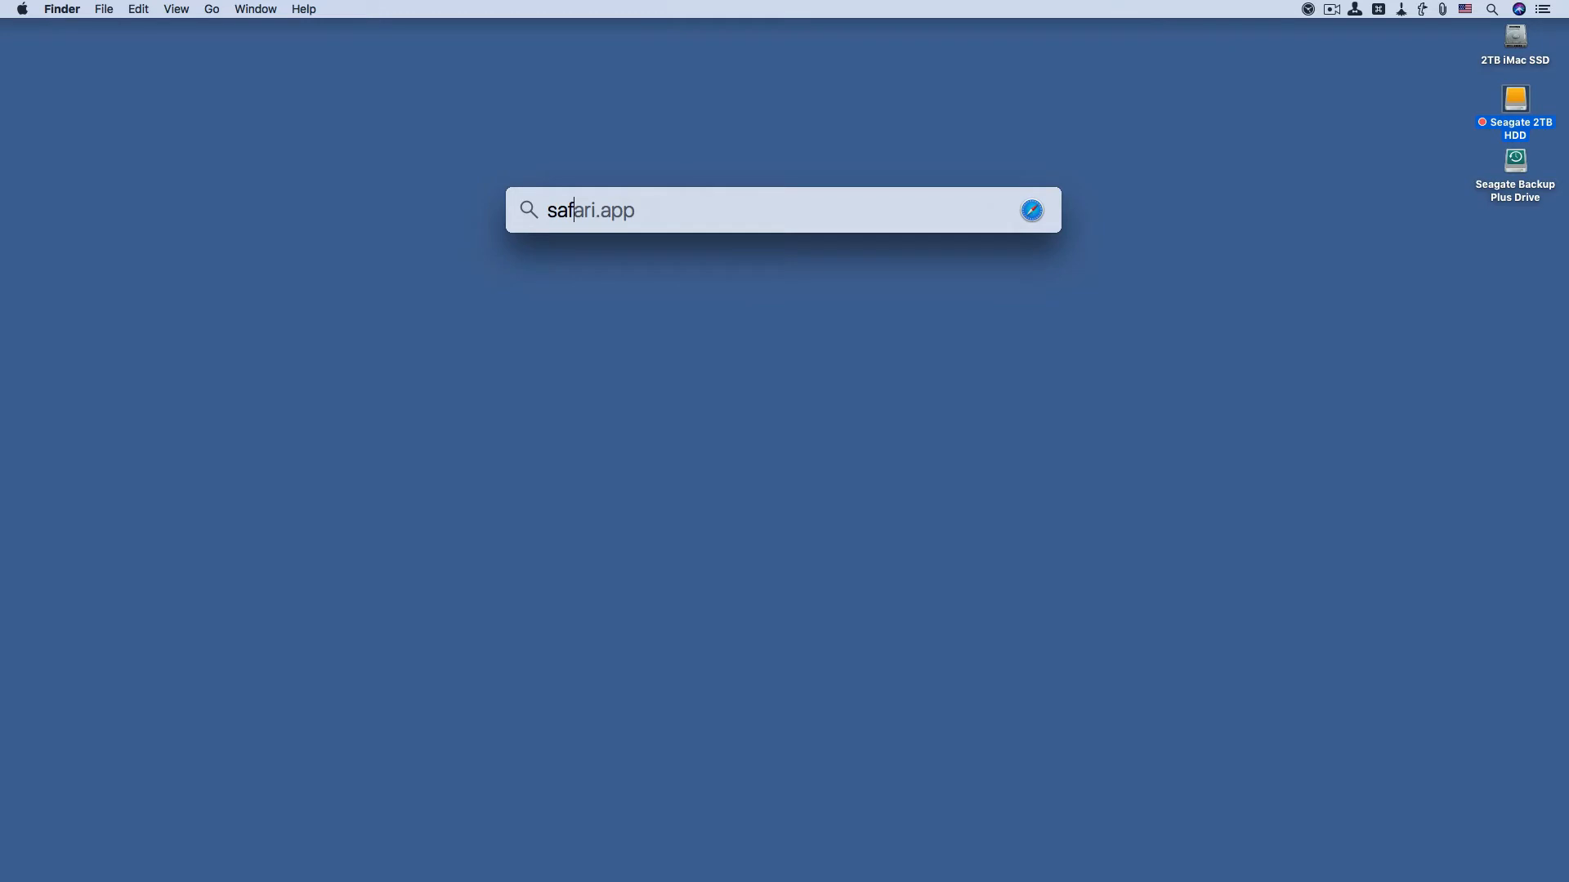
key("Return")
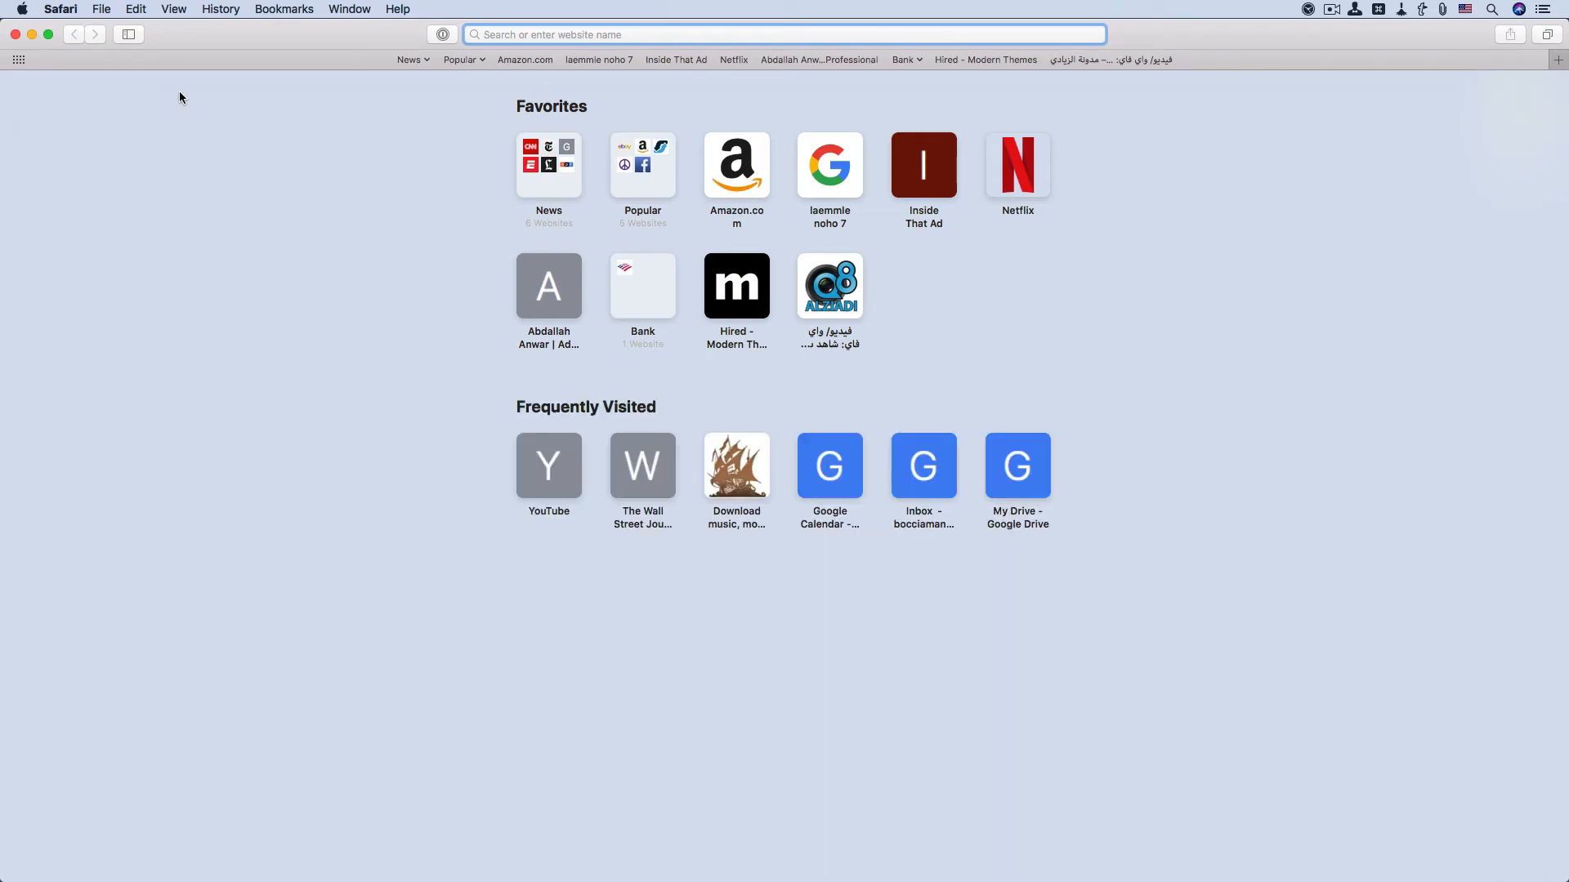
type("thepiratebay.org")
key("Return")
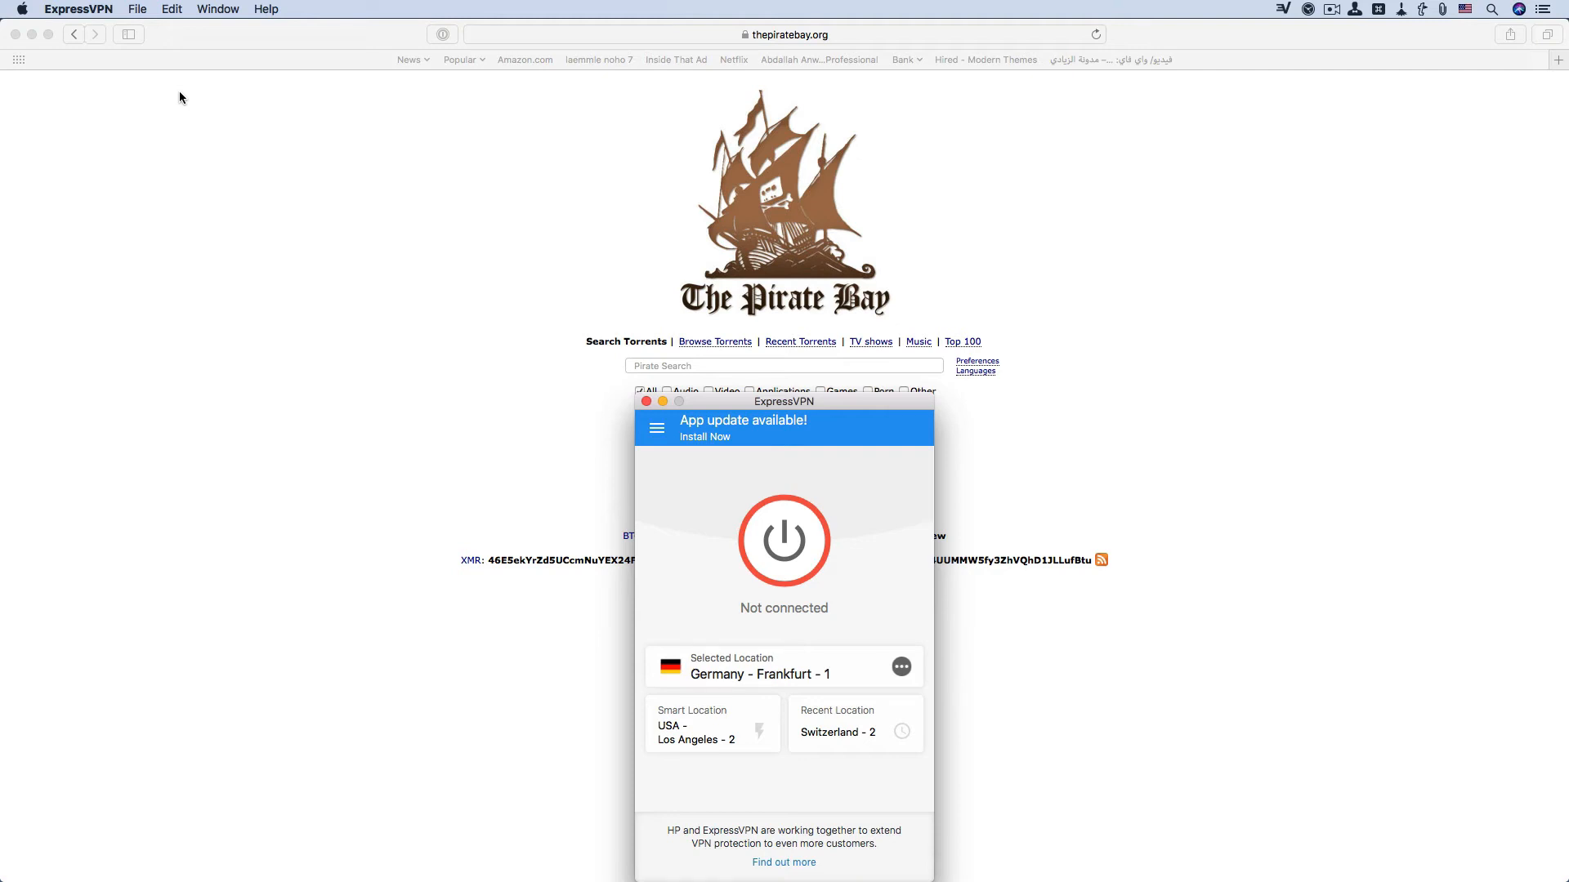
Step: Connect ExpressVPN to the selected location, Germany - Frankfurt - 1
left_click(181, 96)
key("super+Tab")
left_click(784, 542)
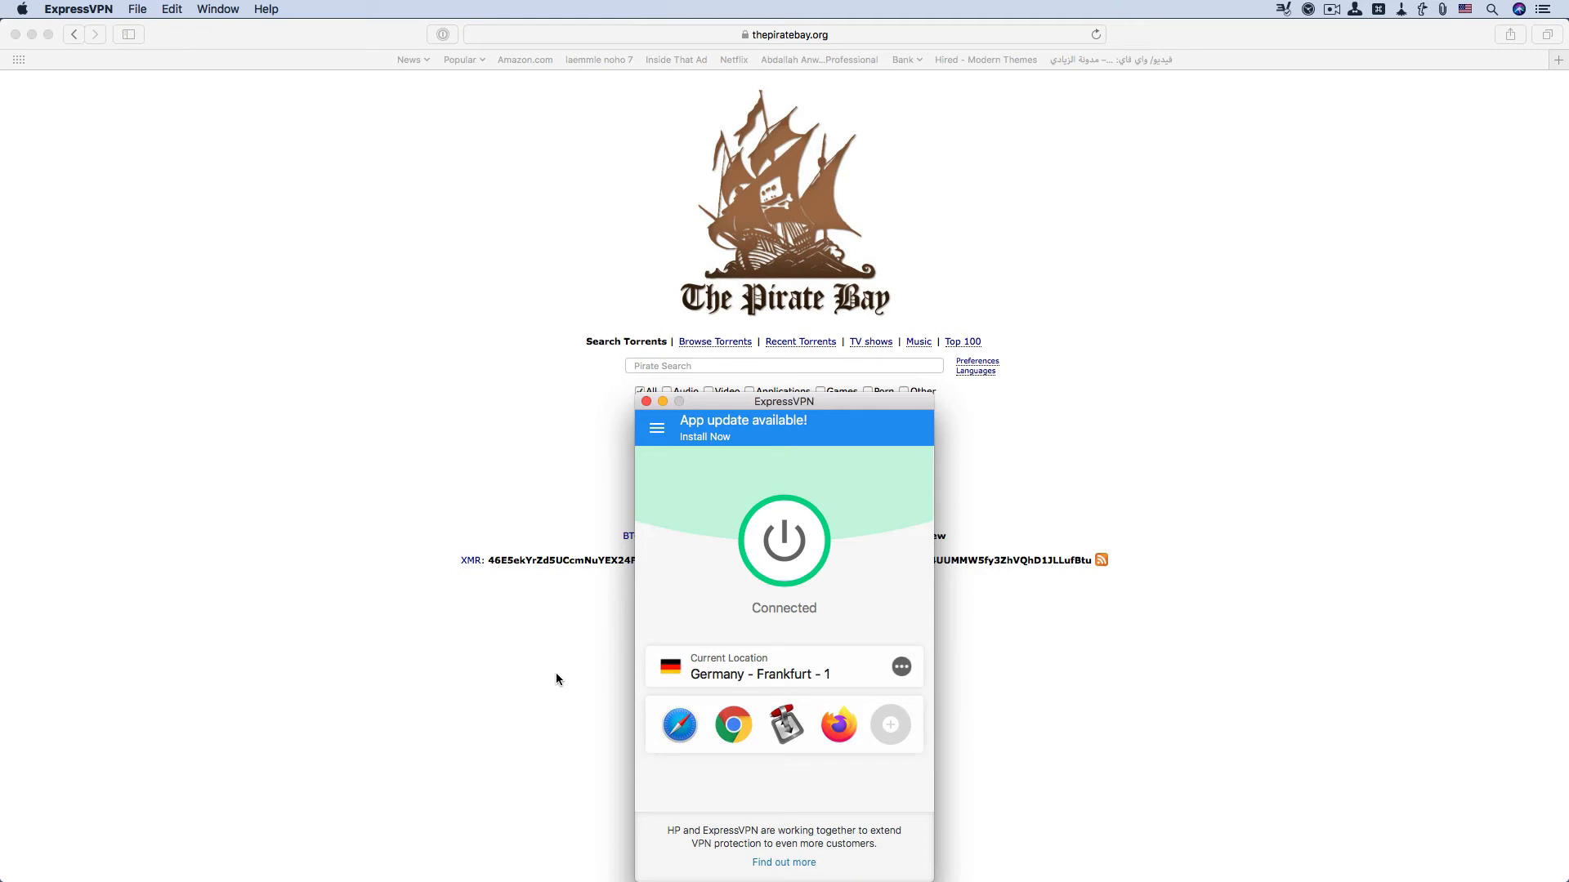
Step: Return to the Safari page and search the site for "ballers" in the Video category
left_click(556, 674)
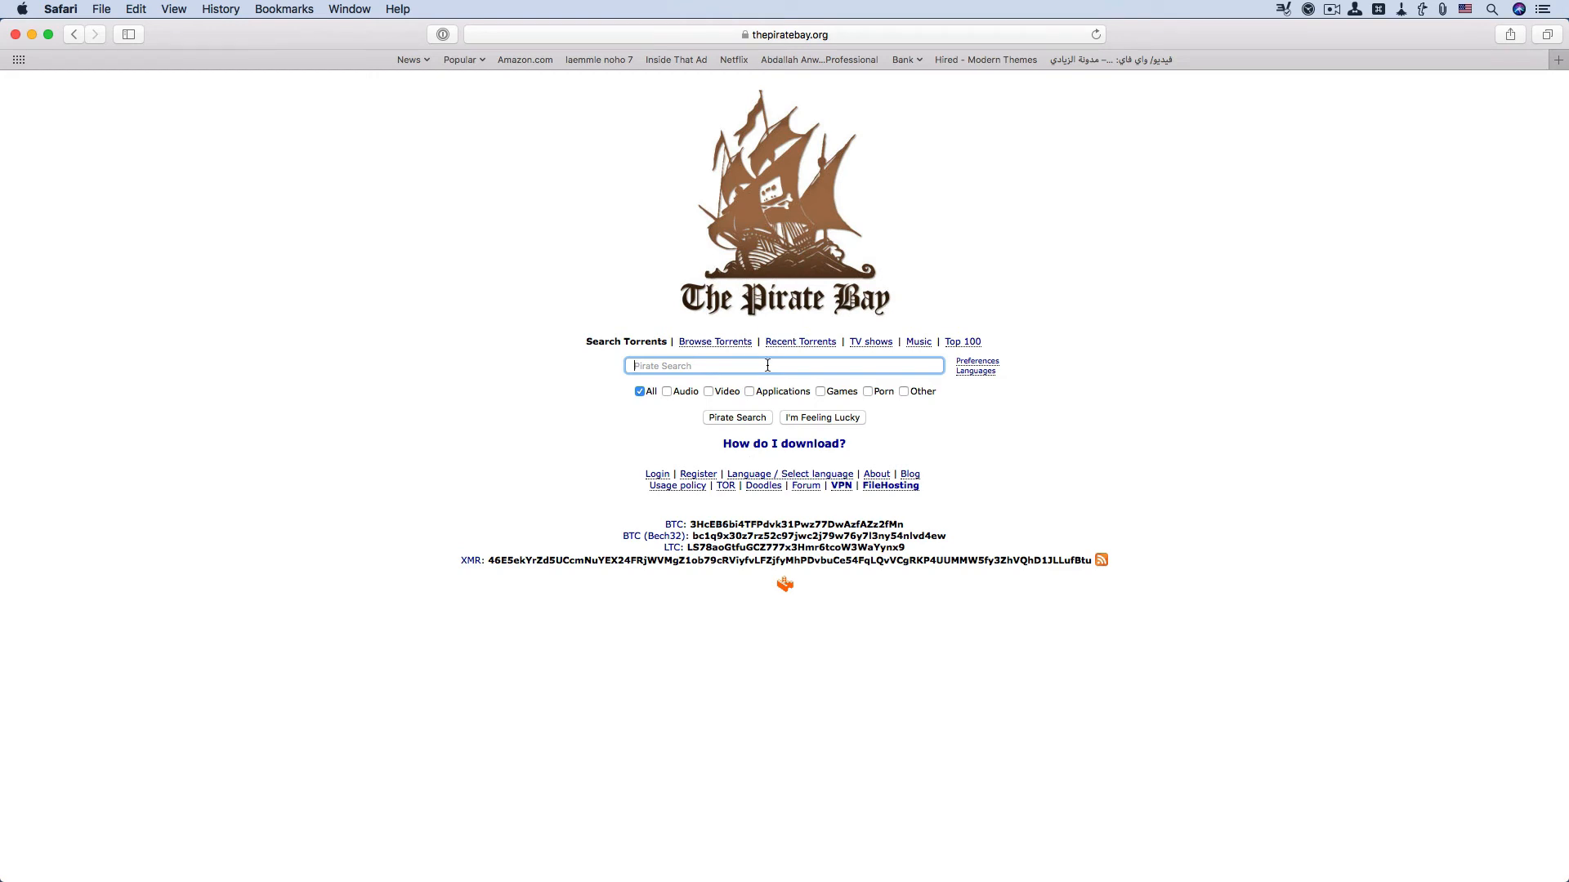
type("ballers")
left_click(708, 392)
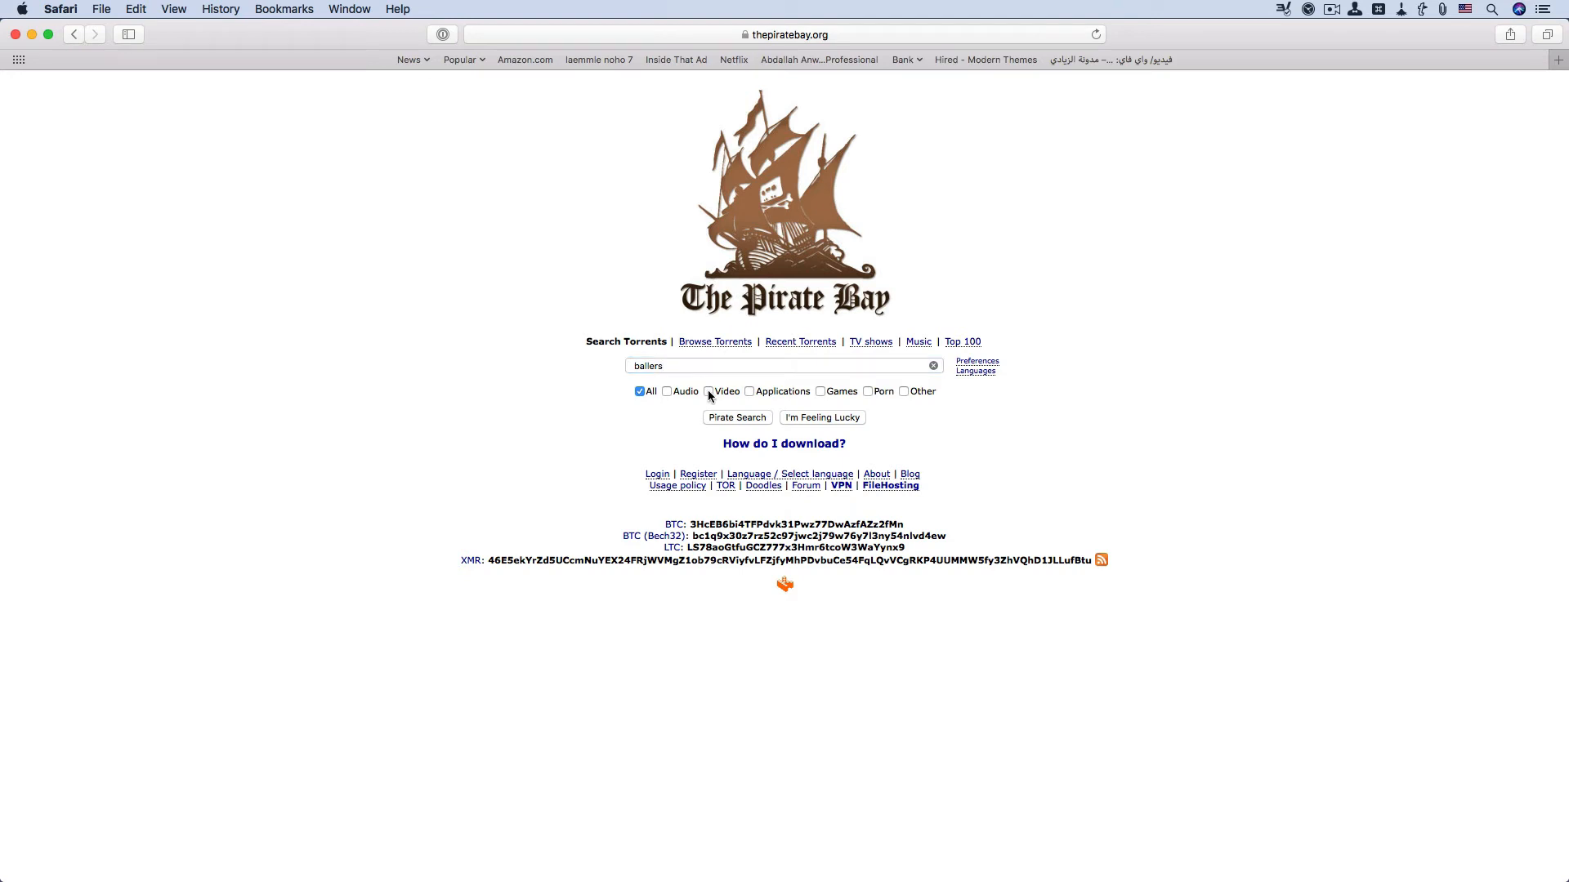
left_click(708, 393)
left_click(727, 418)
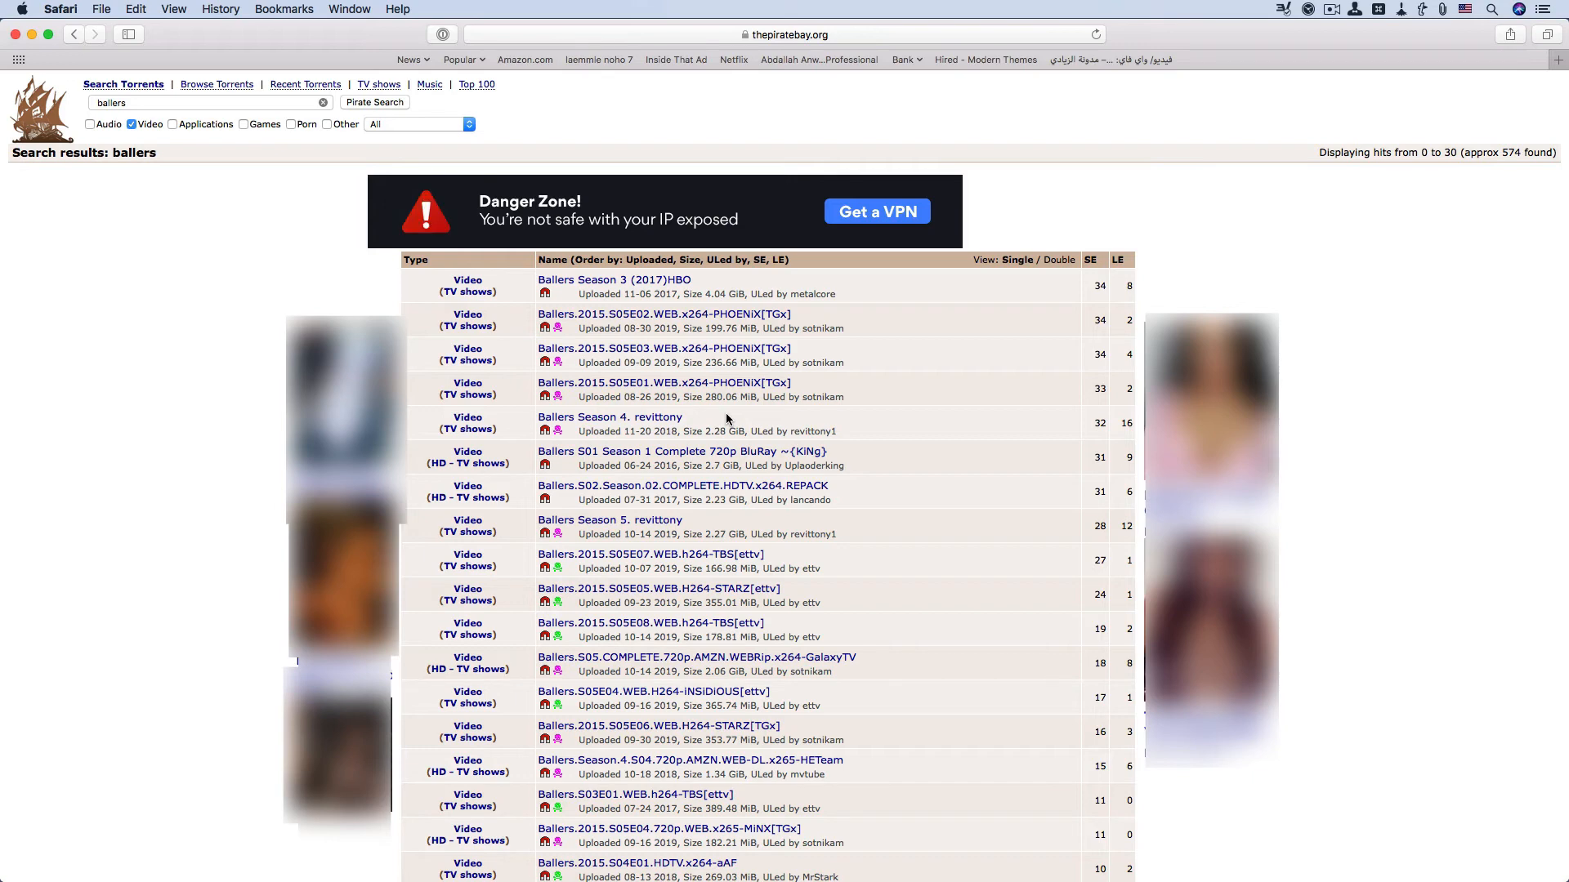
Step: Switch to ExpressVPN, disconnect the VPN and quit the app
key("super+Tab")
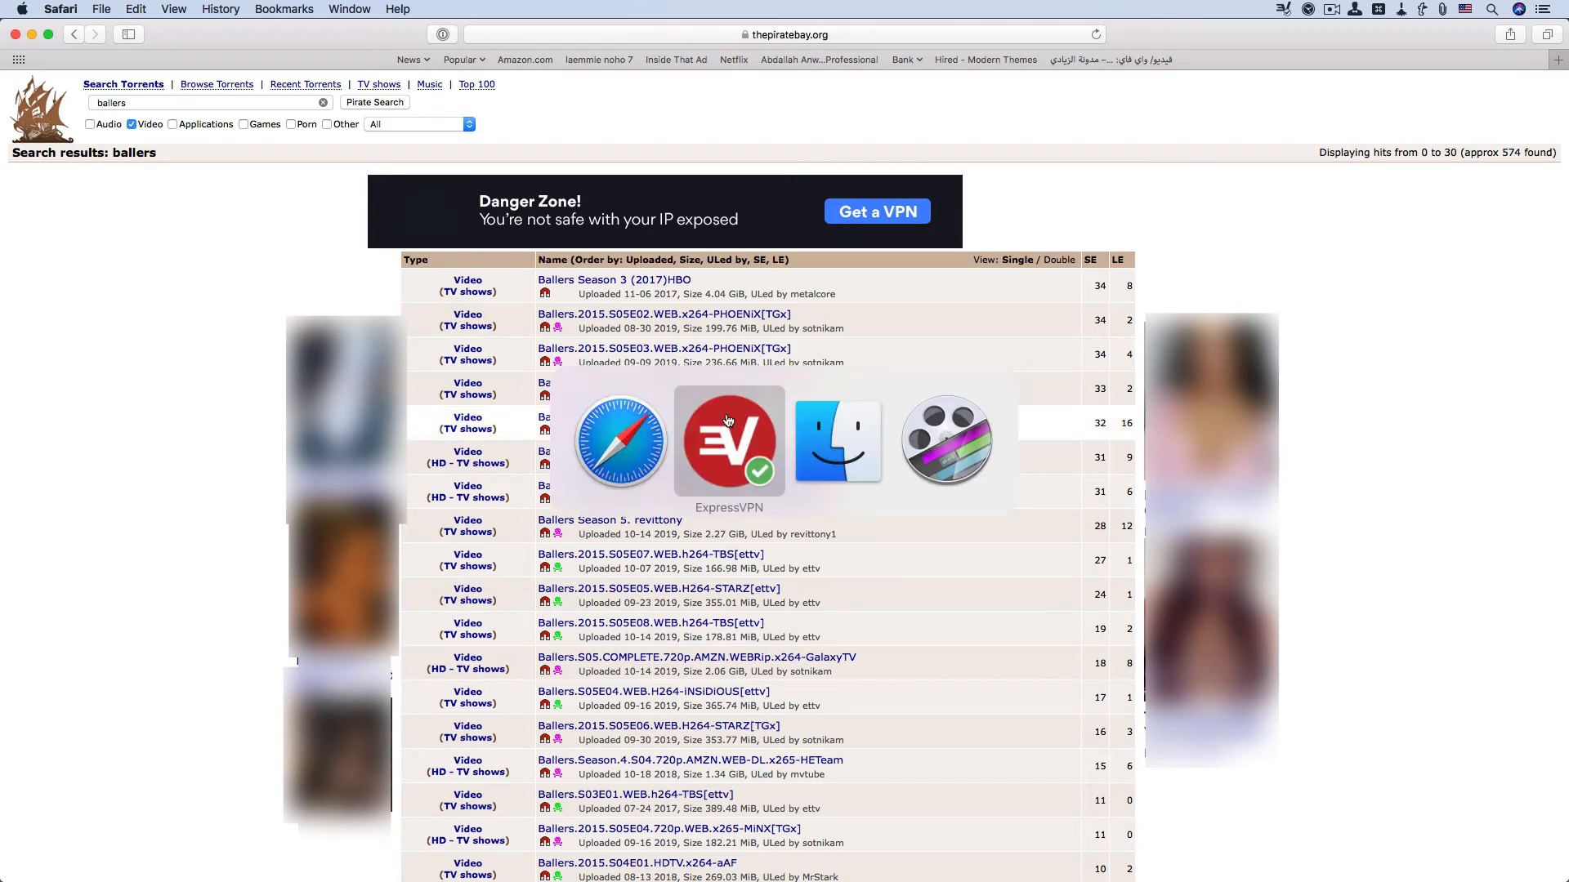
key("super+shift+Tab")
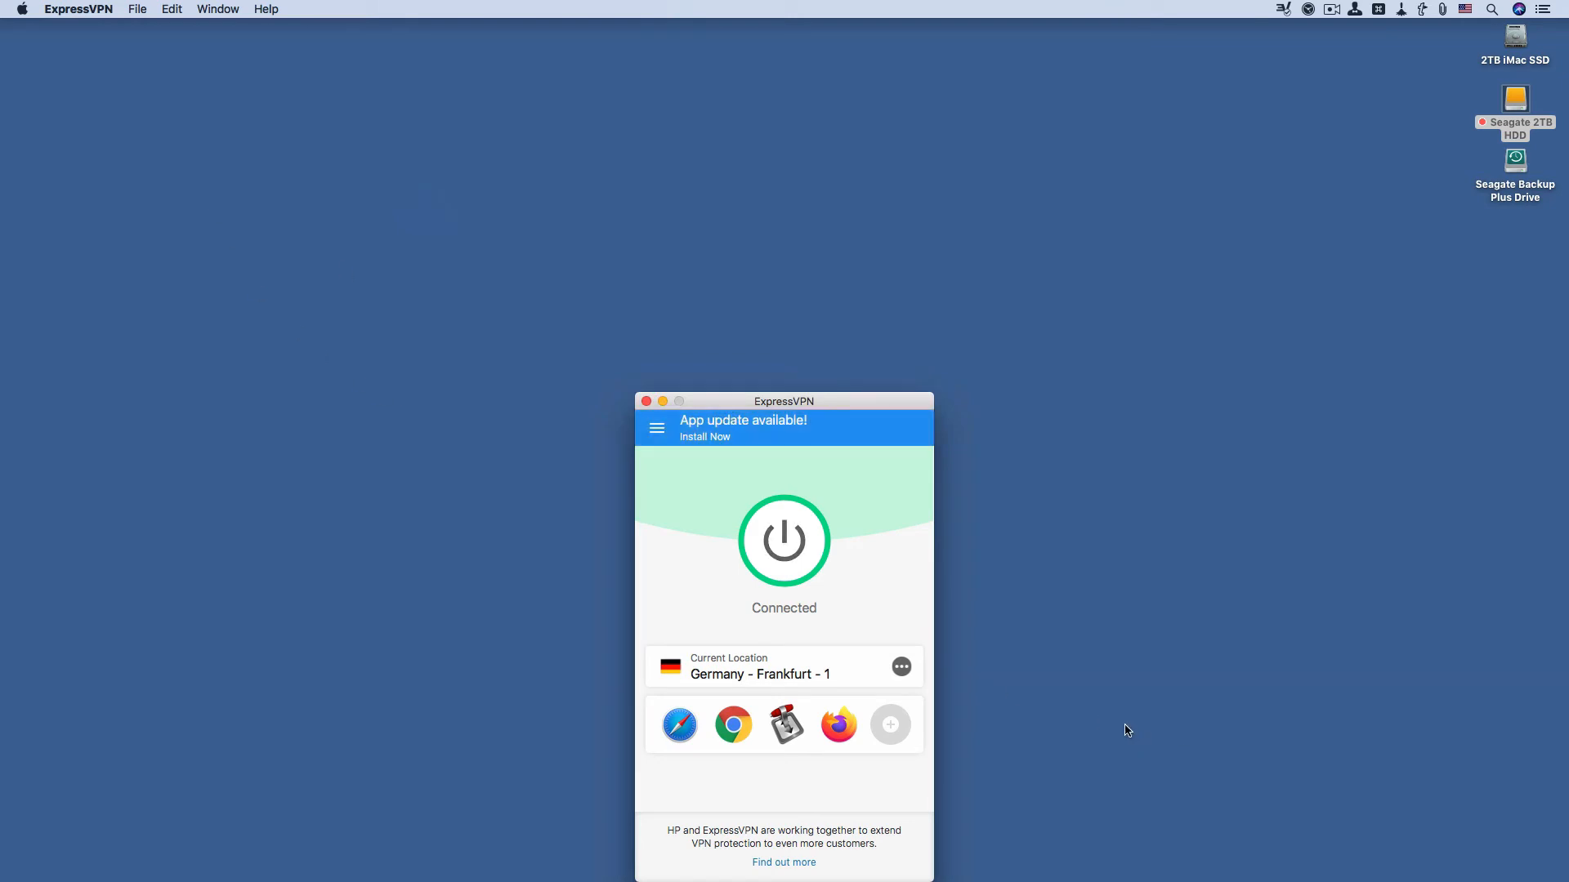
left_click(785, 532)
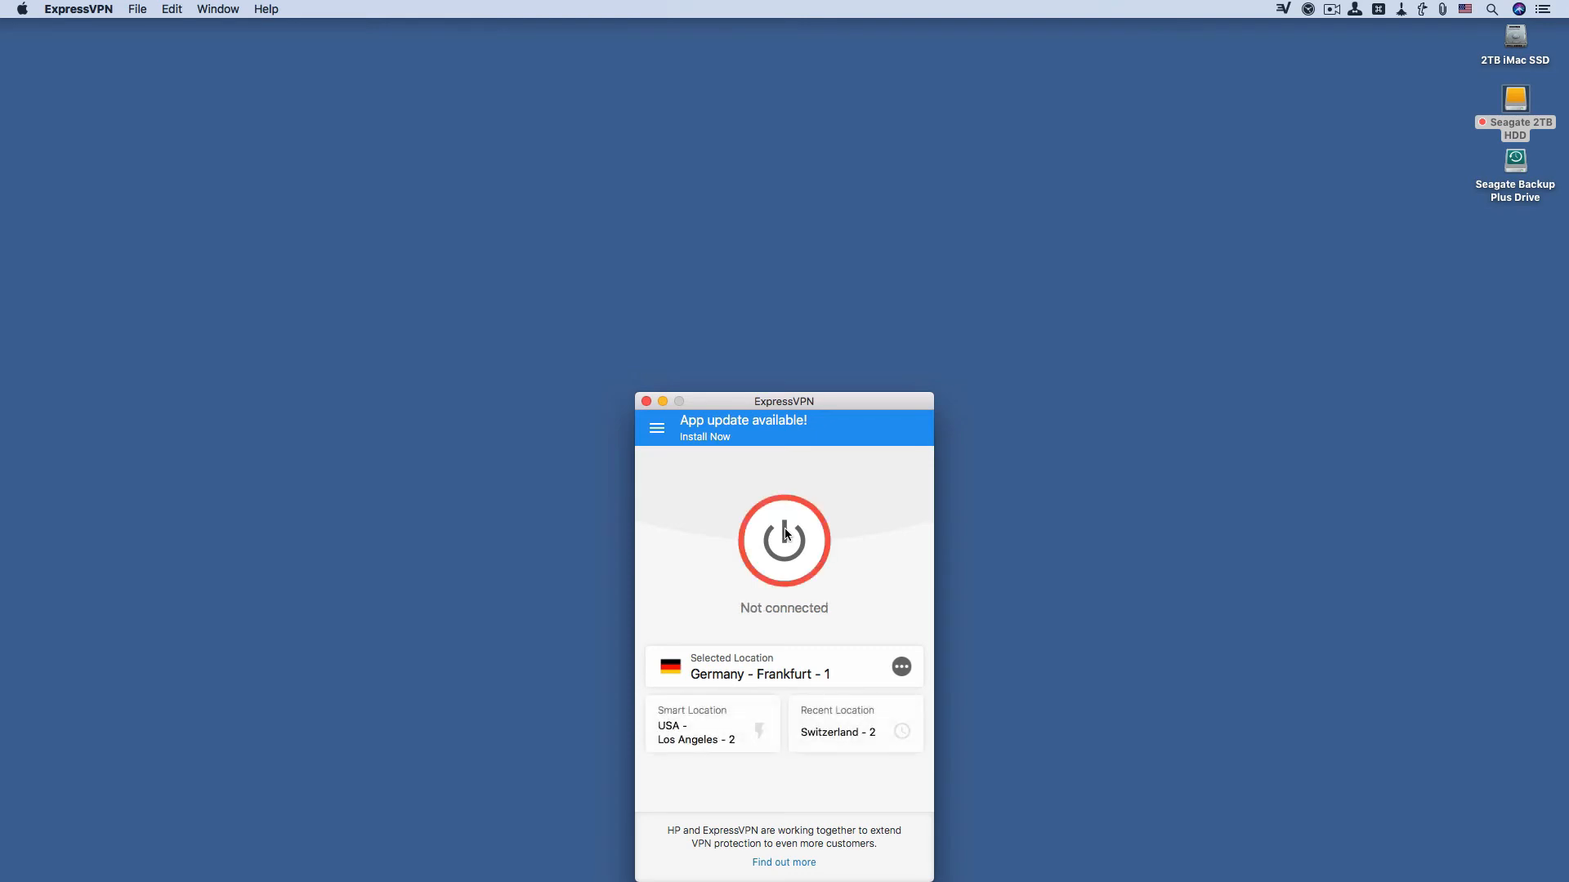
key("super+q")
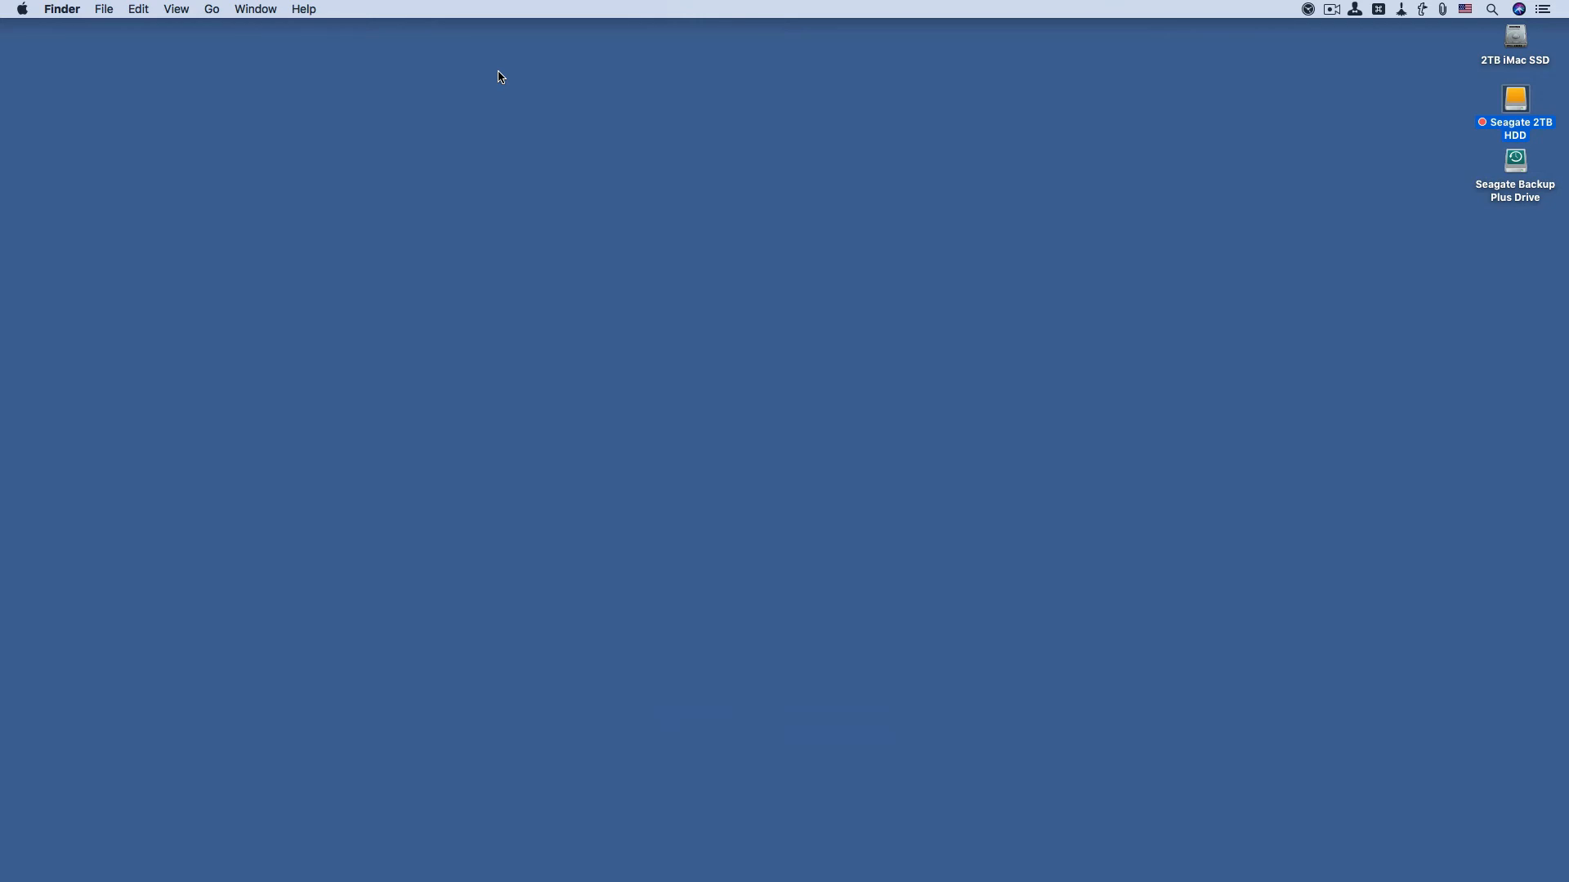
Step: Search Spotlight for "transmission" and open the script transmissionQuit.scpt in Script Editor
key("super+space")
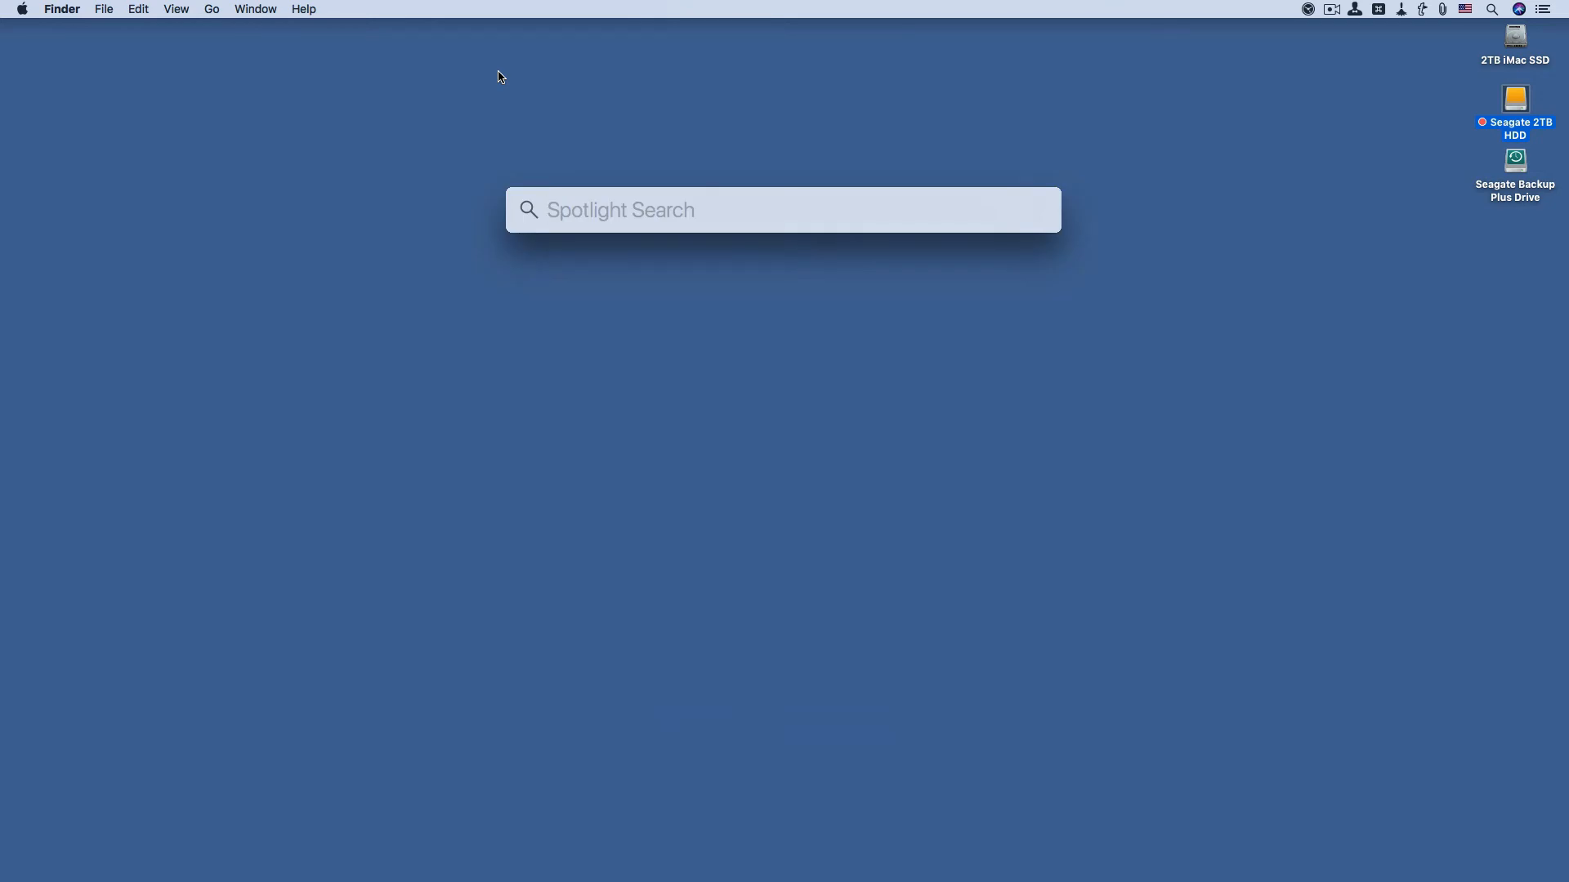
type("tr")
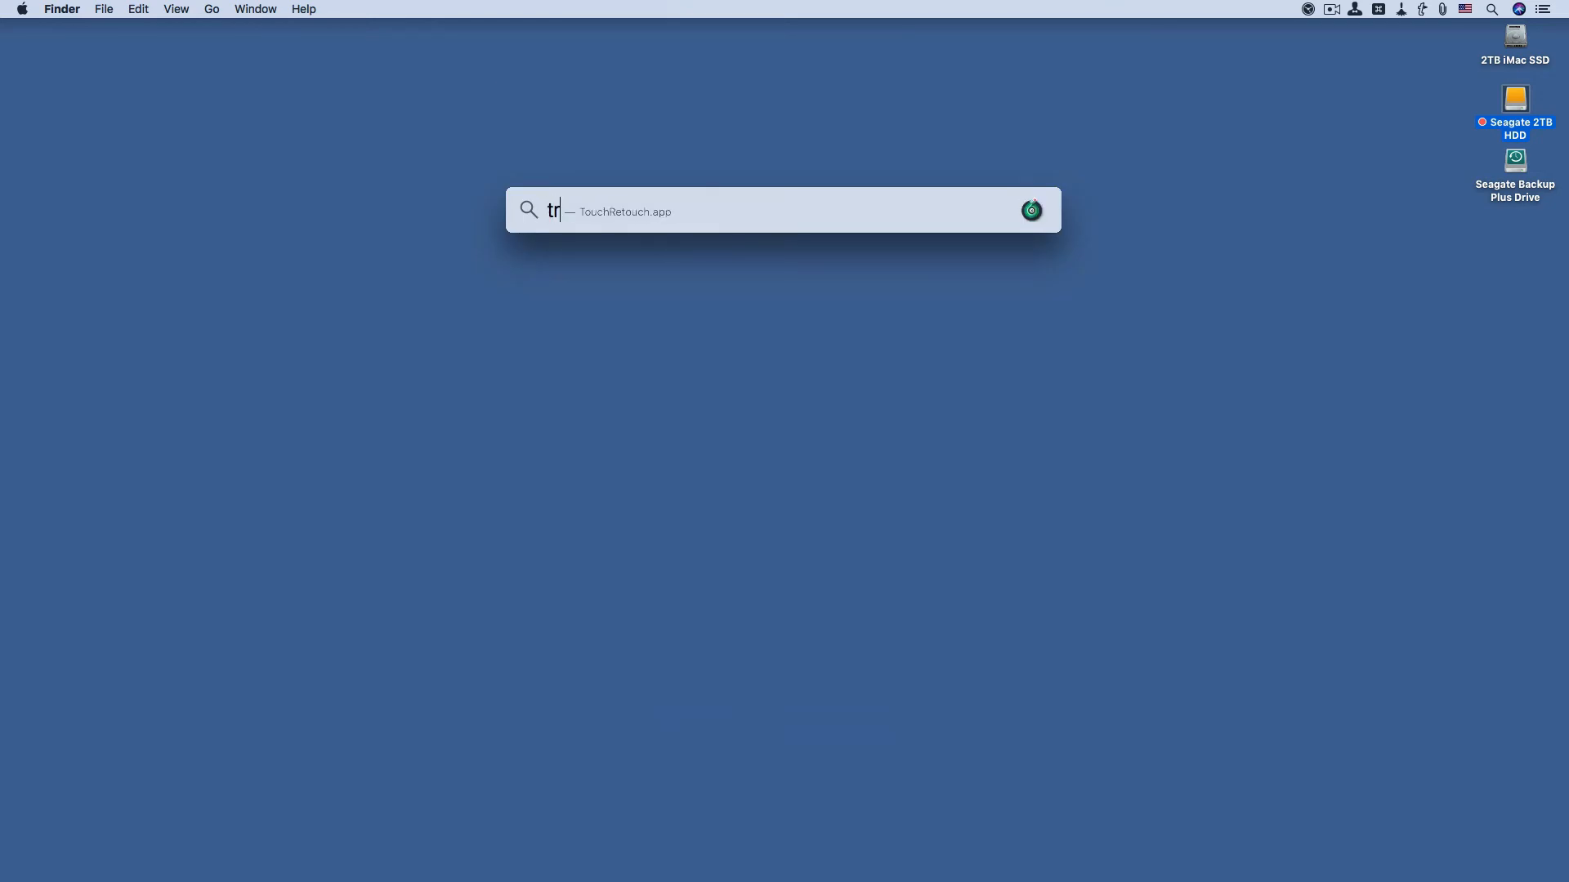
type("an")
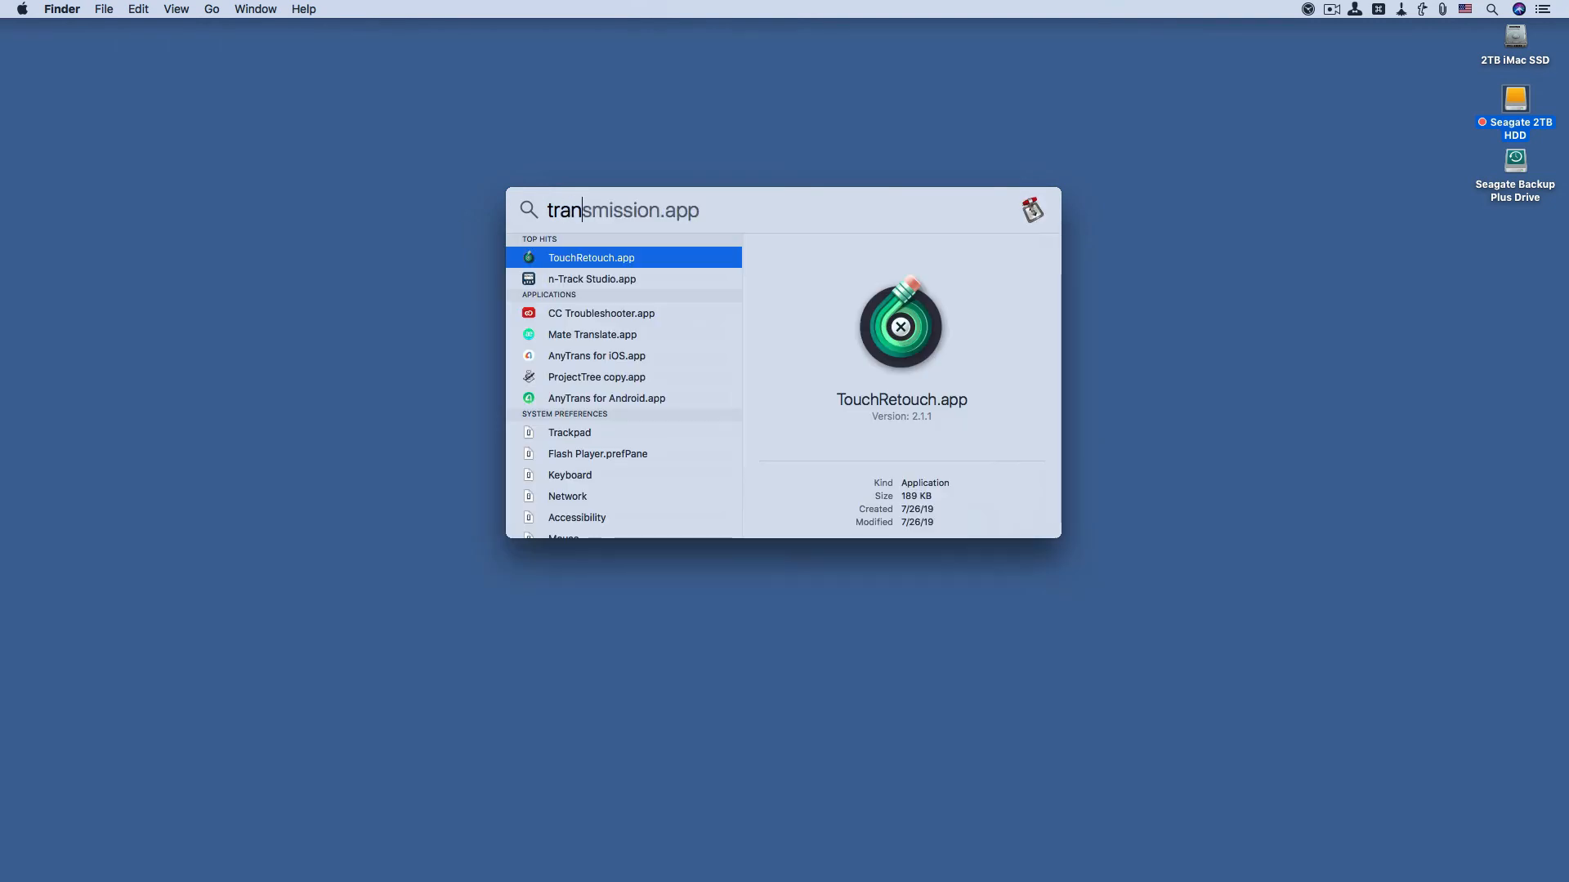
type("smiss")
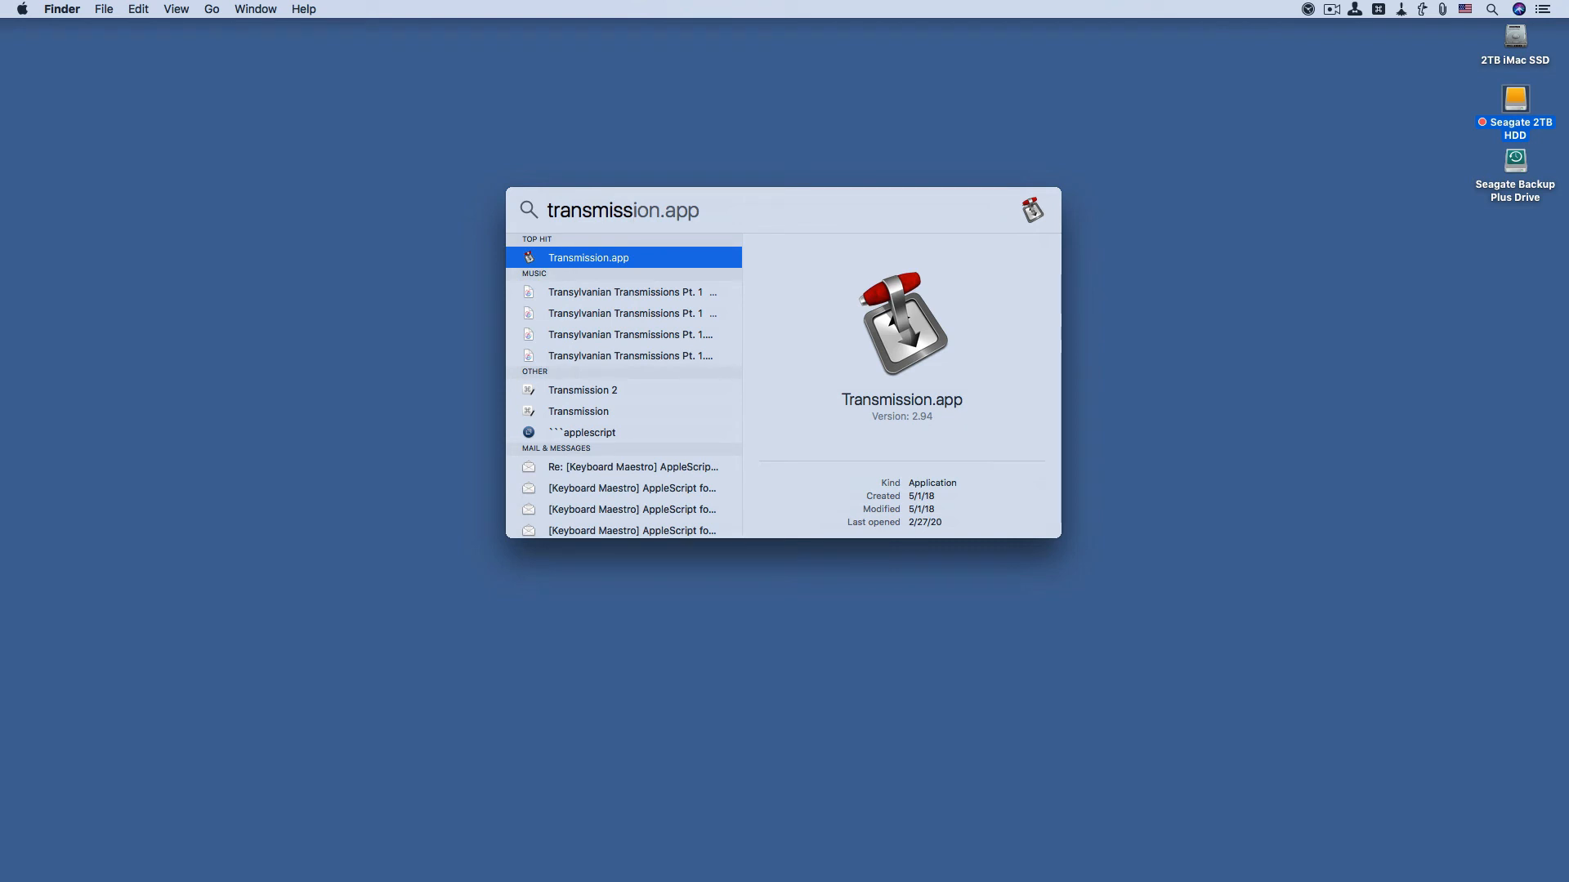
type("ion")
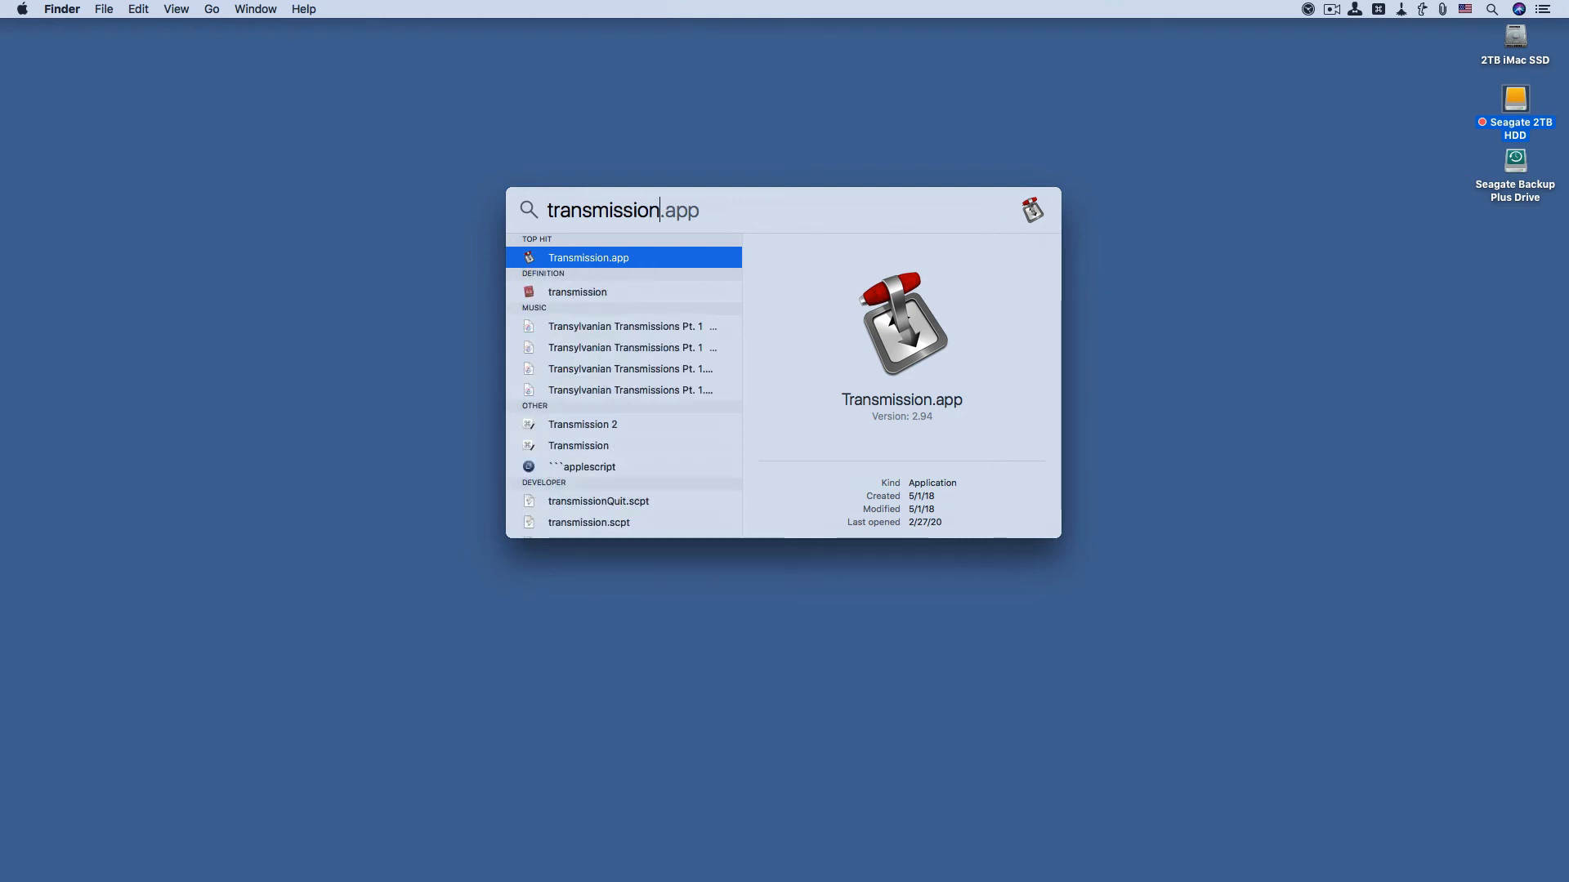
key("Down")
key("Down")
key("Down")
key("Down")
key("Down")
key("Down")
key("Down")
key("Down")
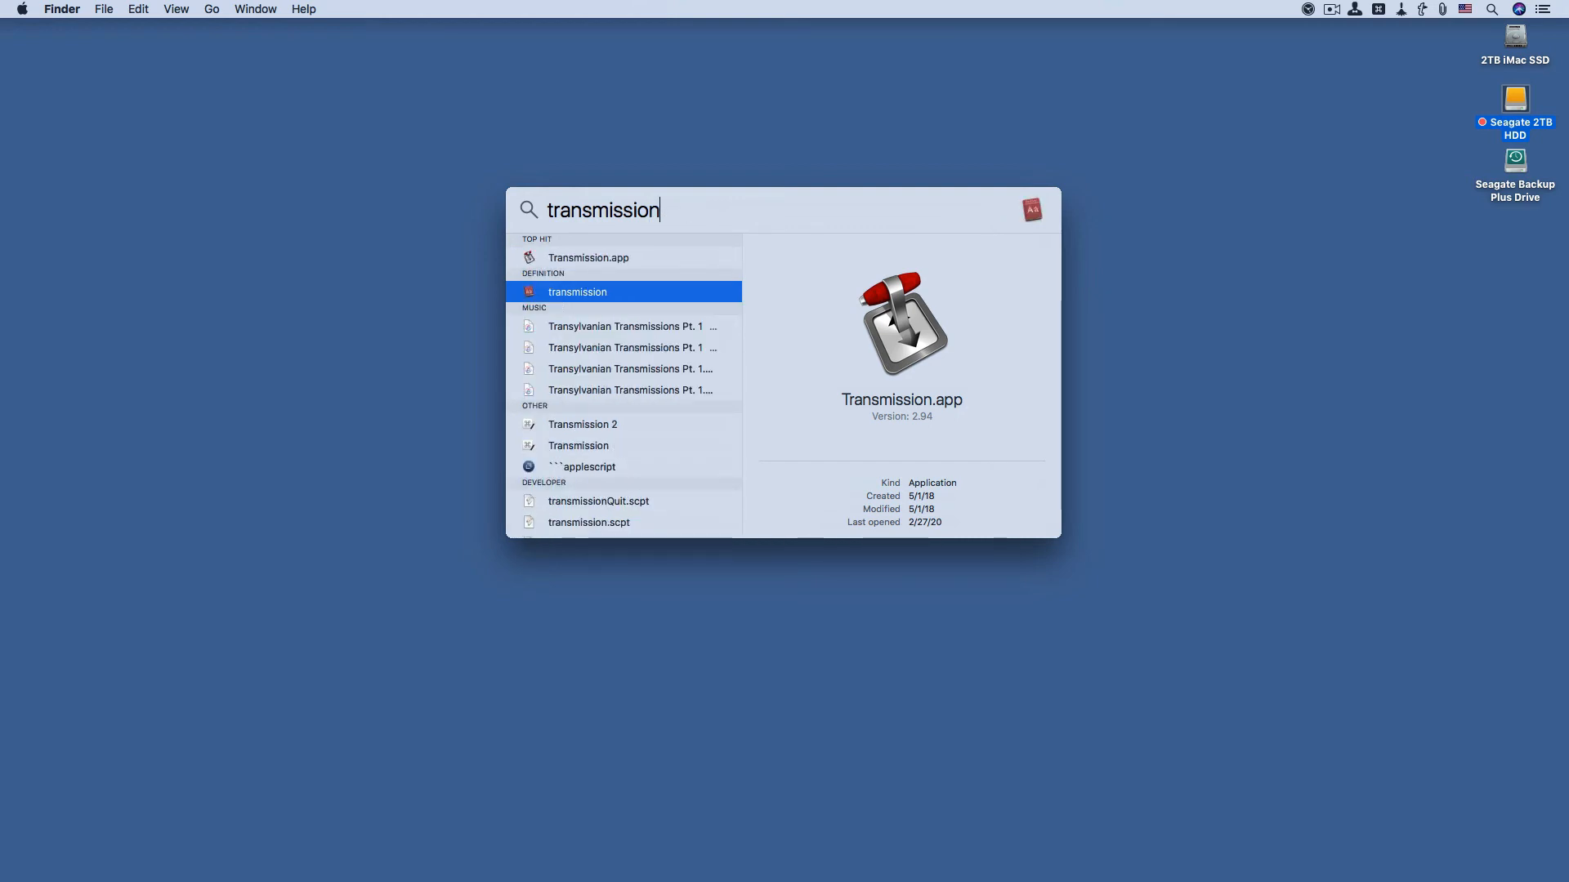
key("Down")
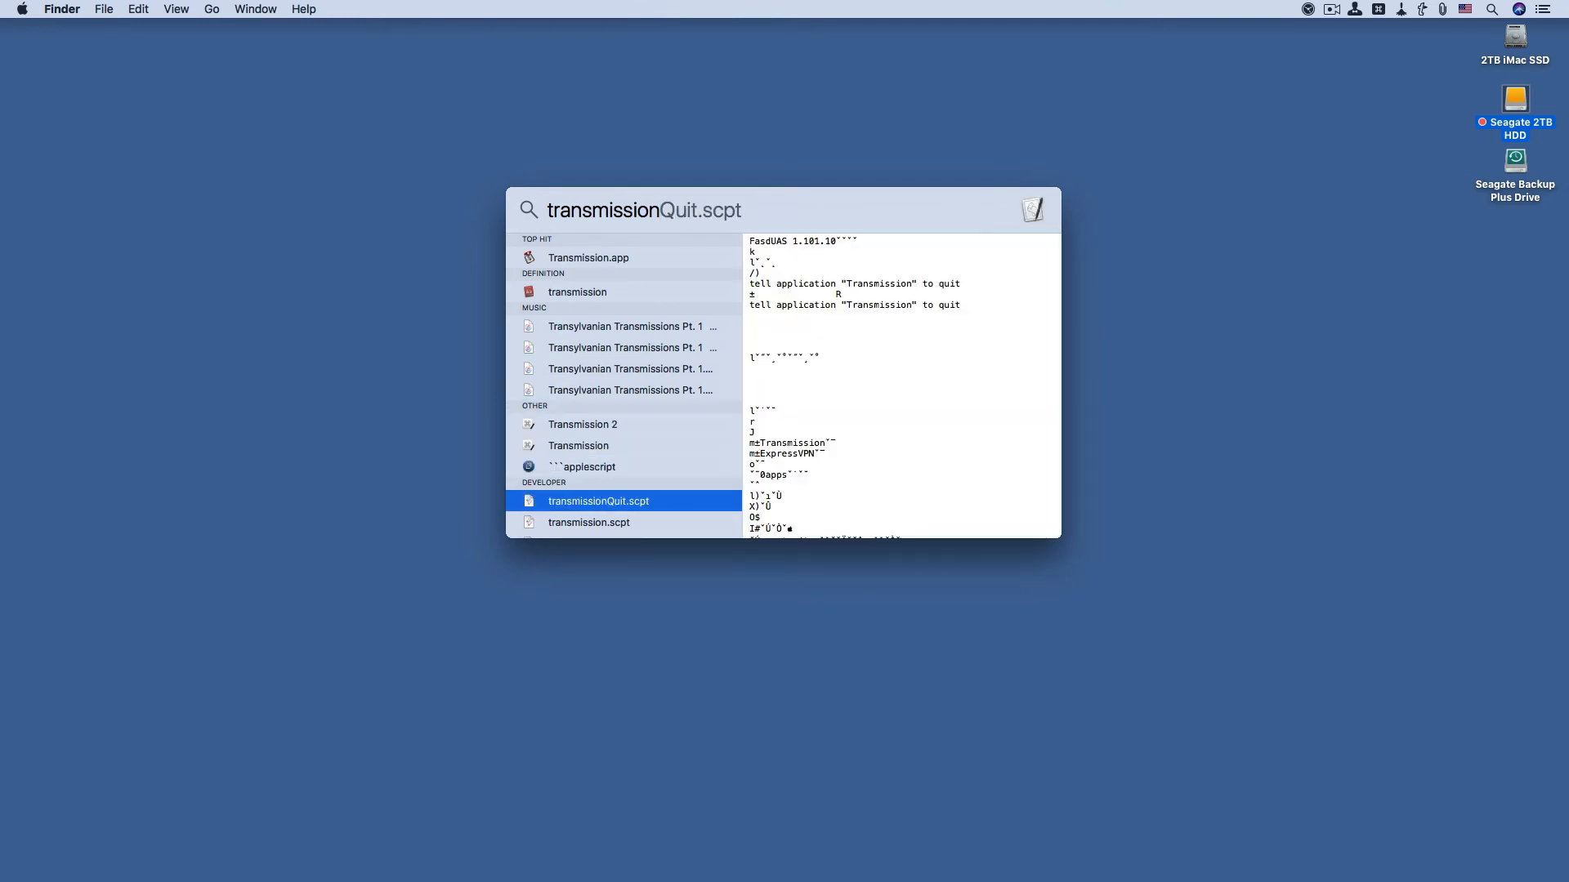
key("Return")
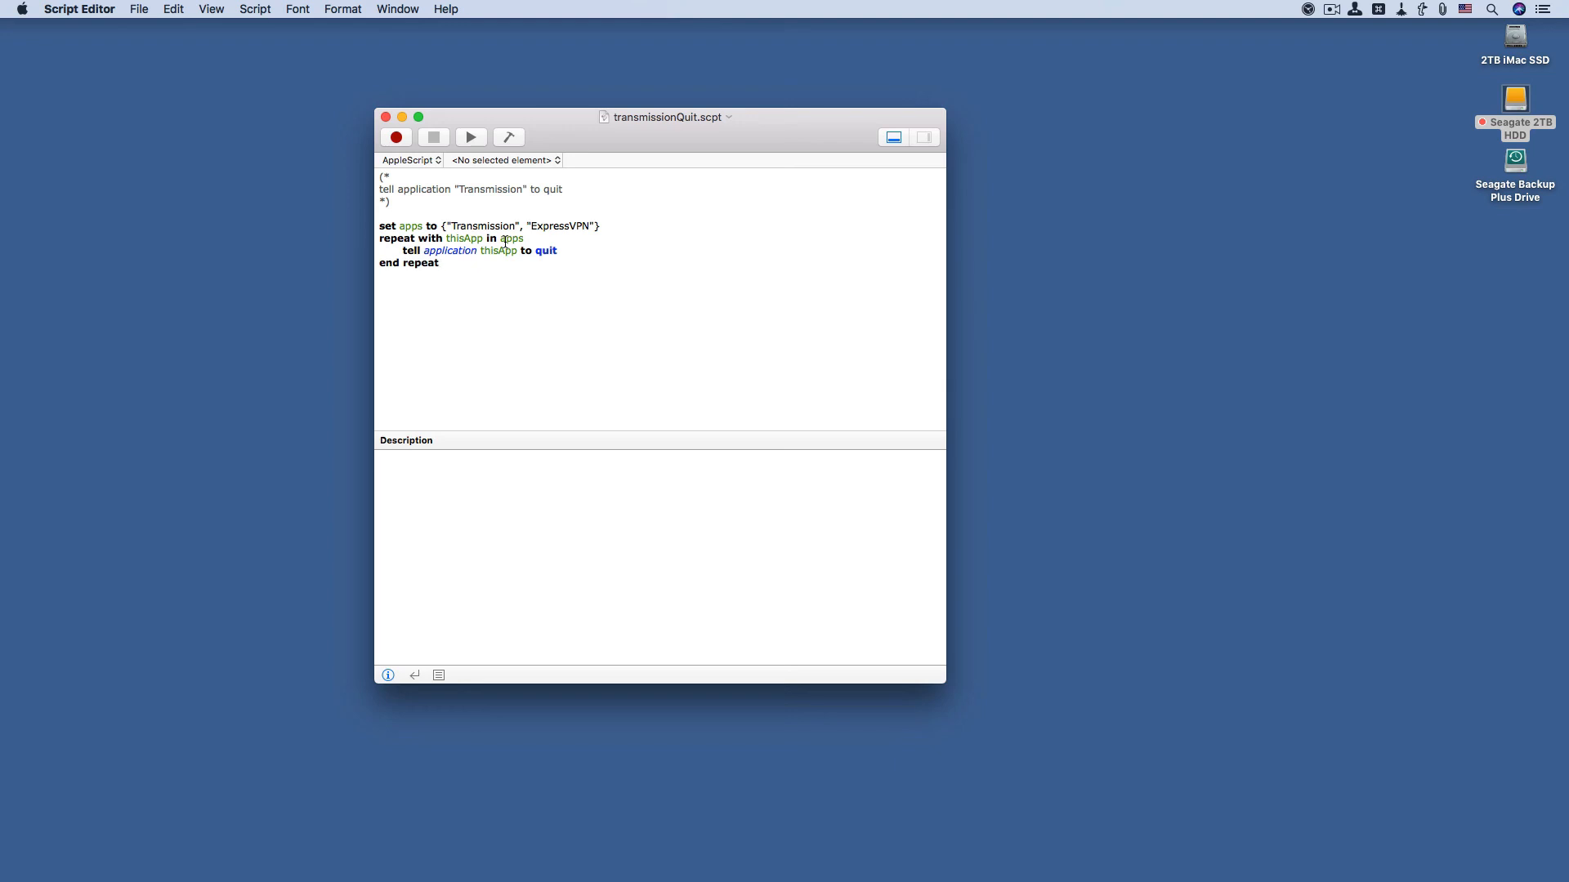
Step: Search Spotlight for "trans" to launch the Transmission app, and pause all transfers
key("super+space")
type("t")
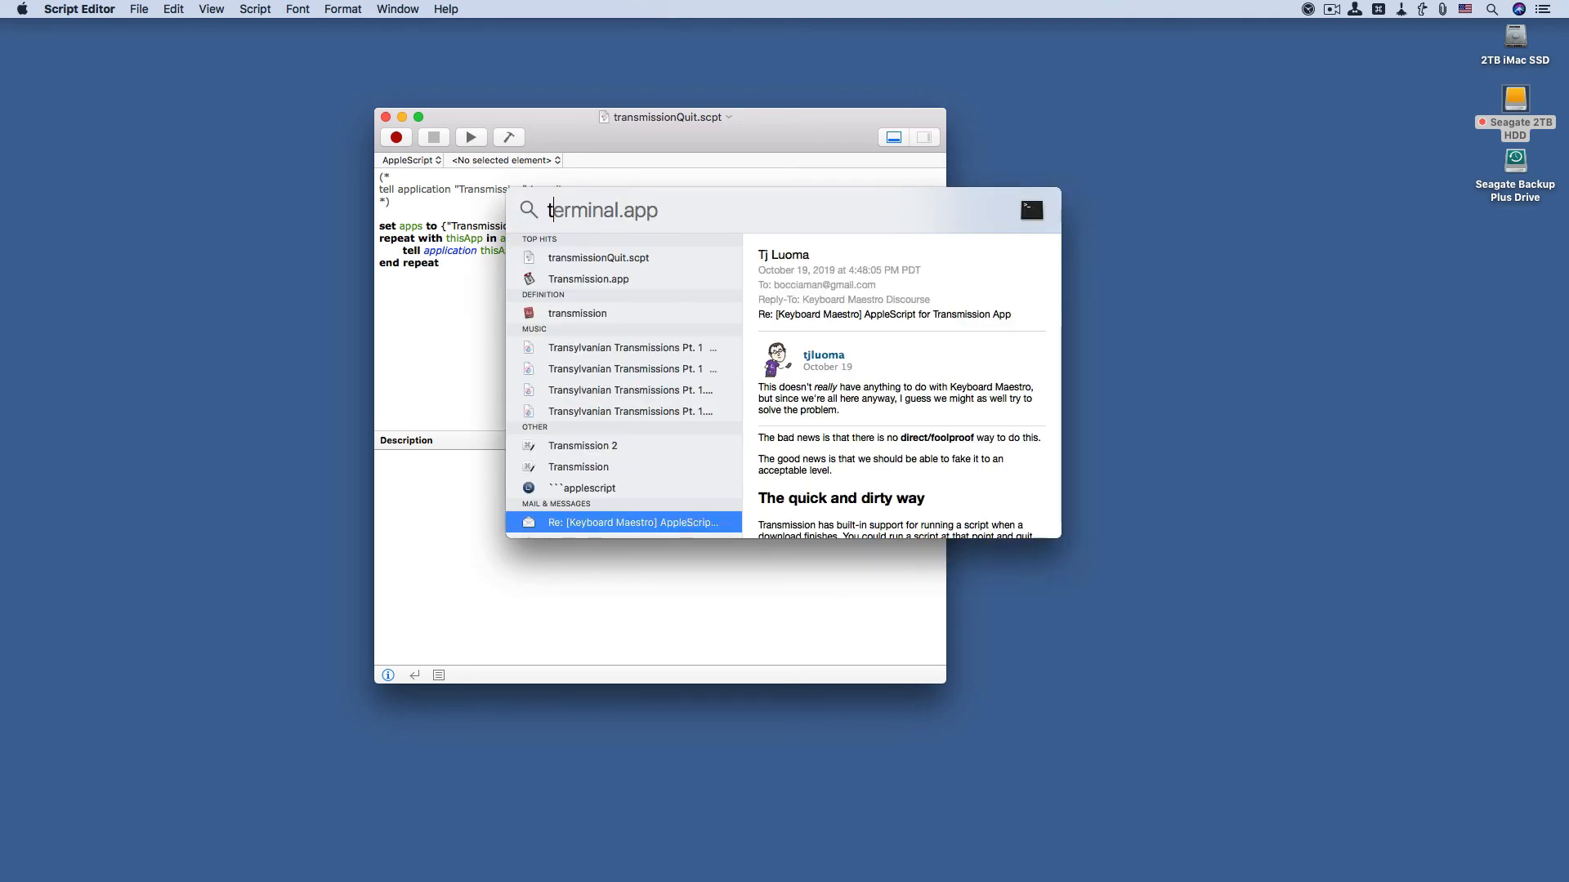
type("rans")
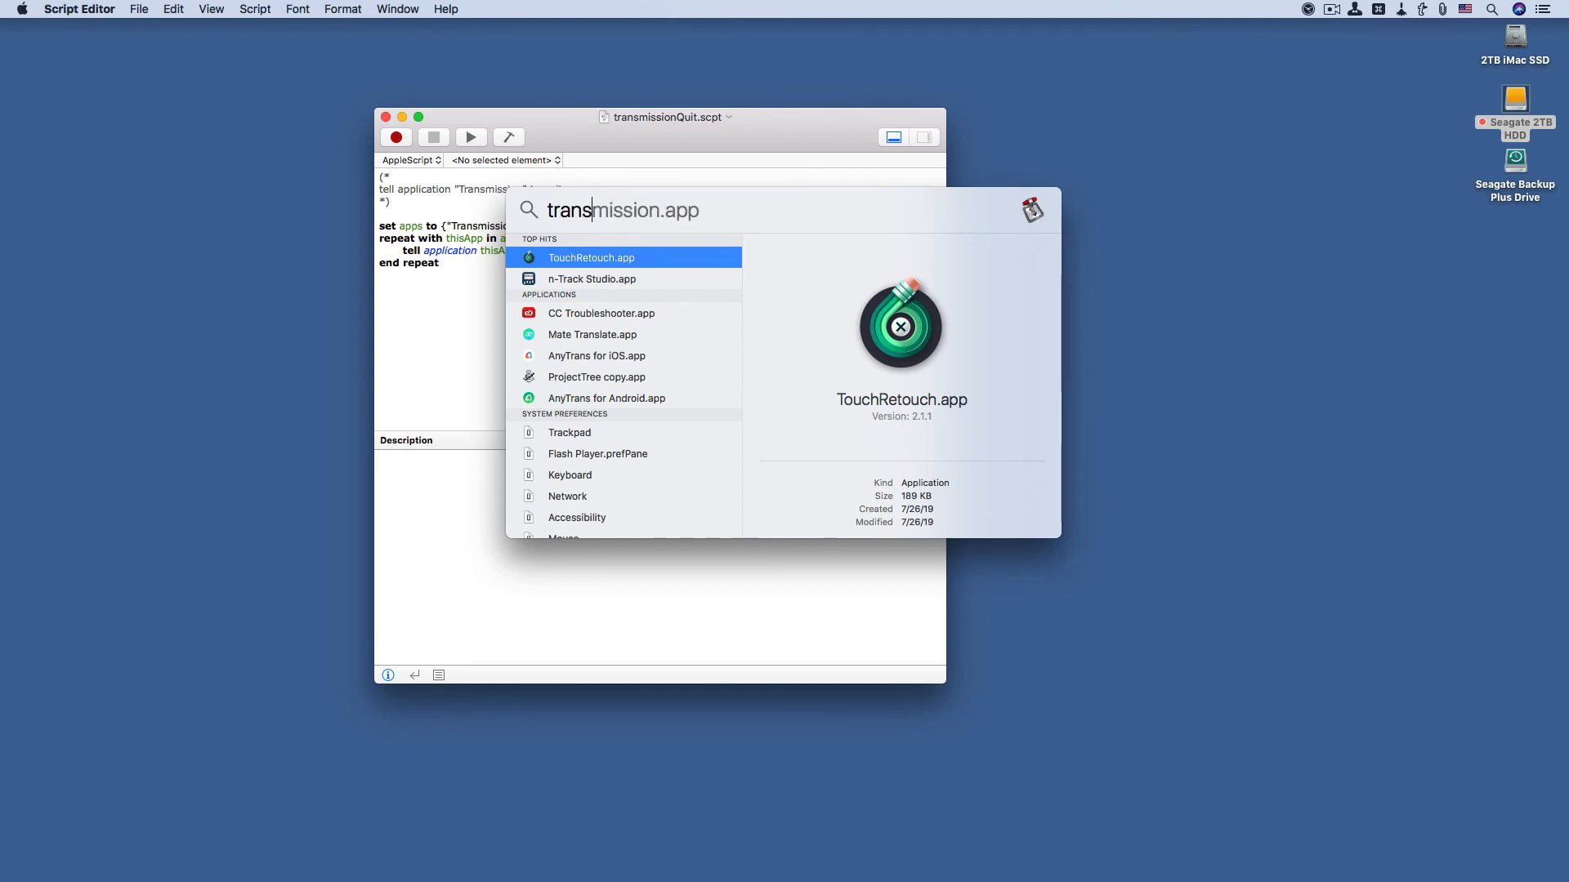
key("Return")
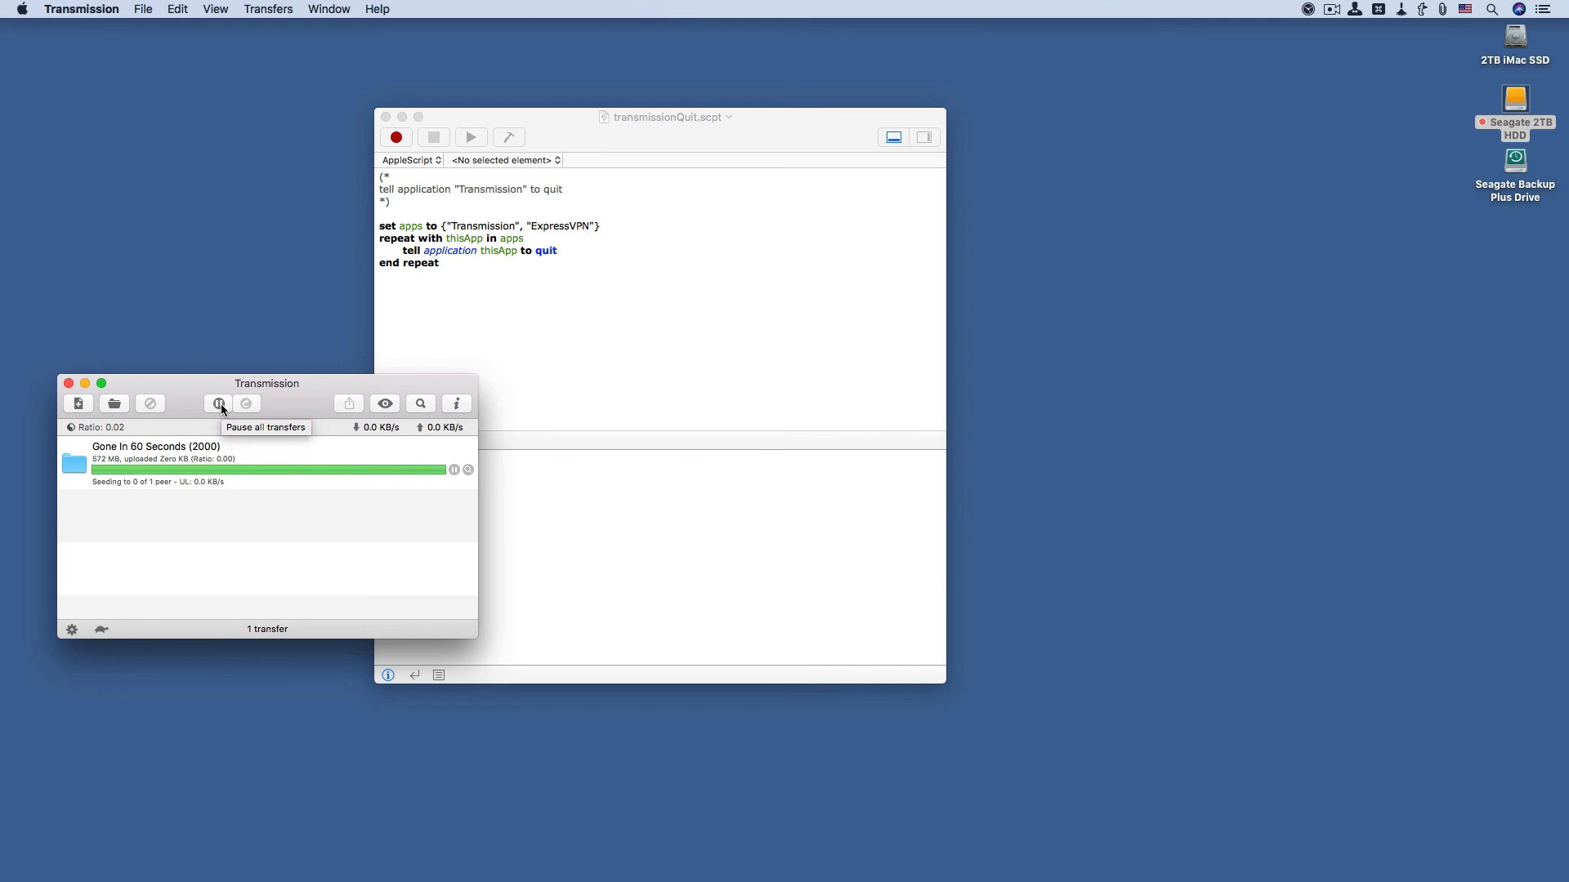
left_click(219, 403)
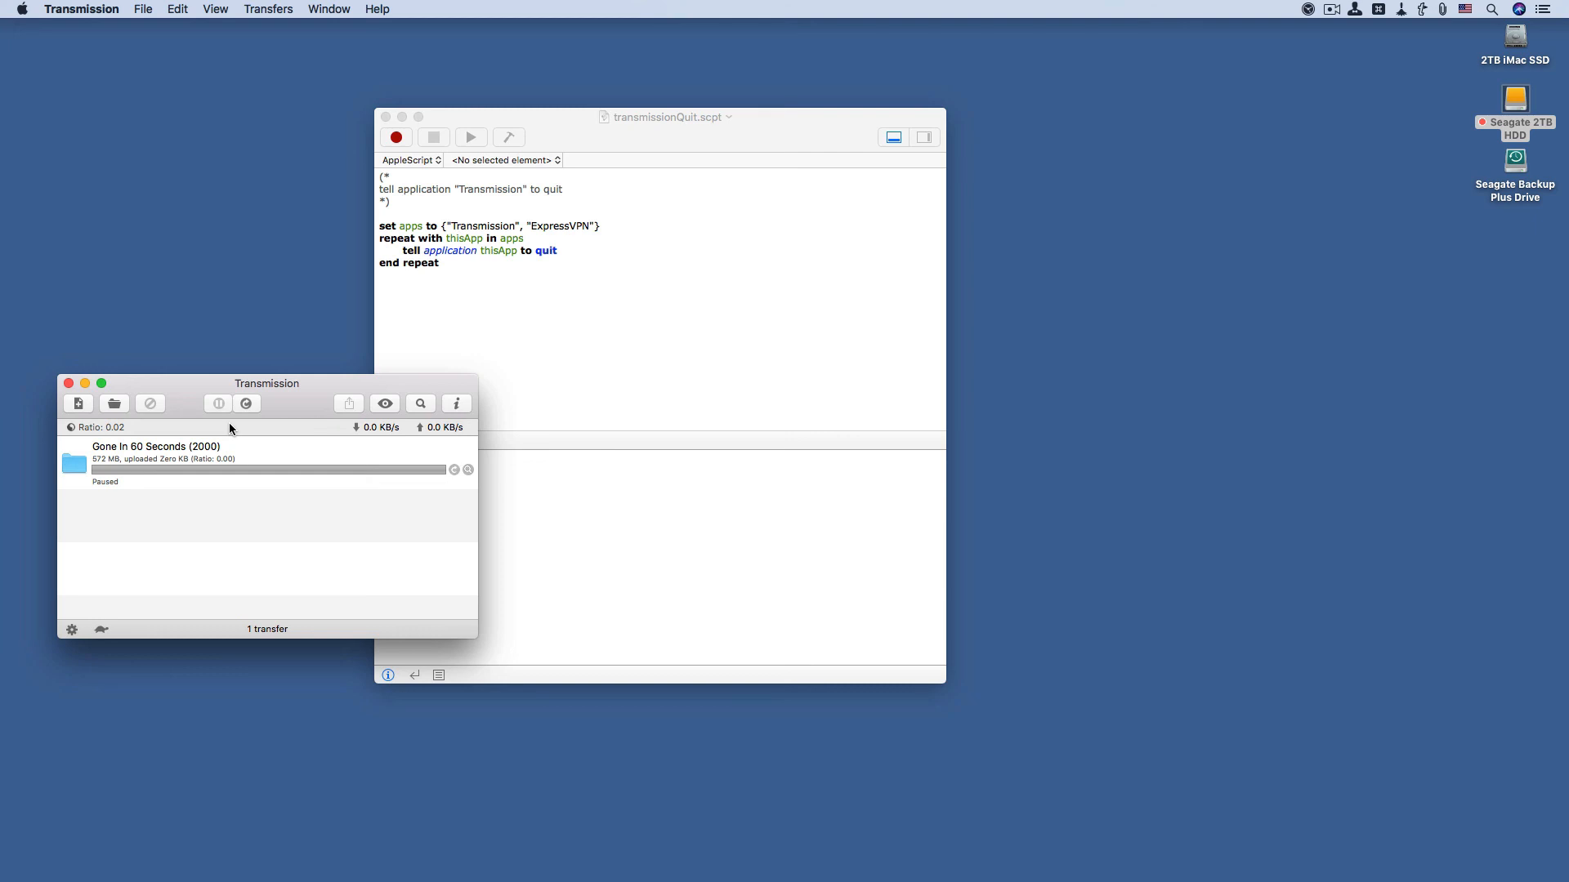
Step: Open Transmission's preferences and display the Management settings for transfers, including the script called when a download completes
left_click(80, 9)
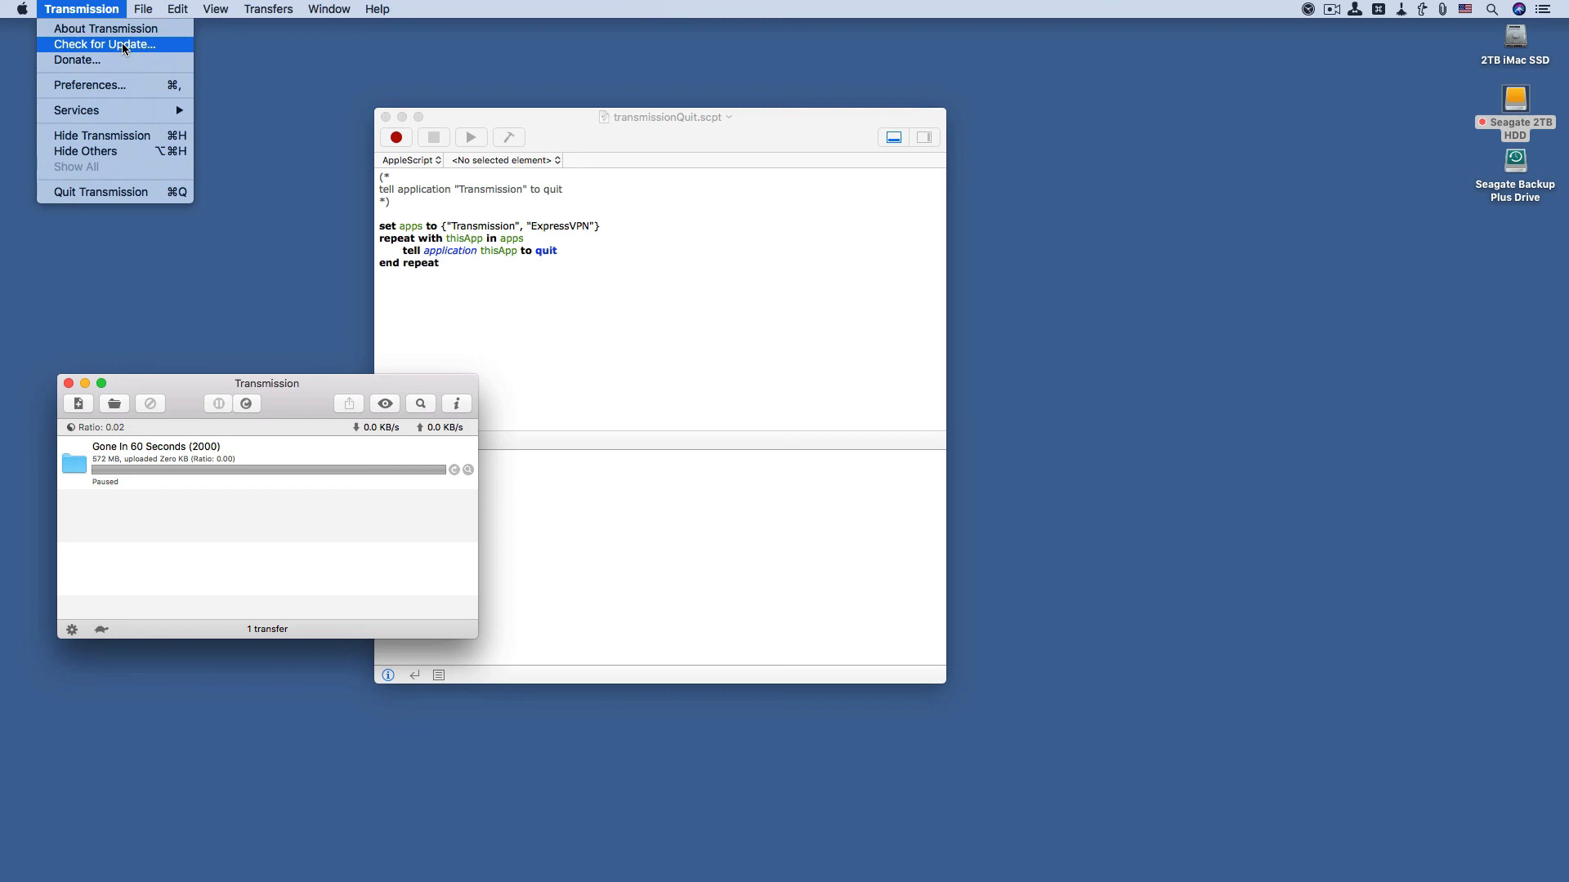
left_click(134, 85)
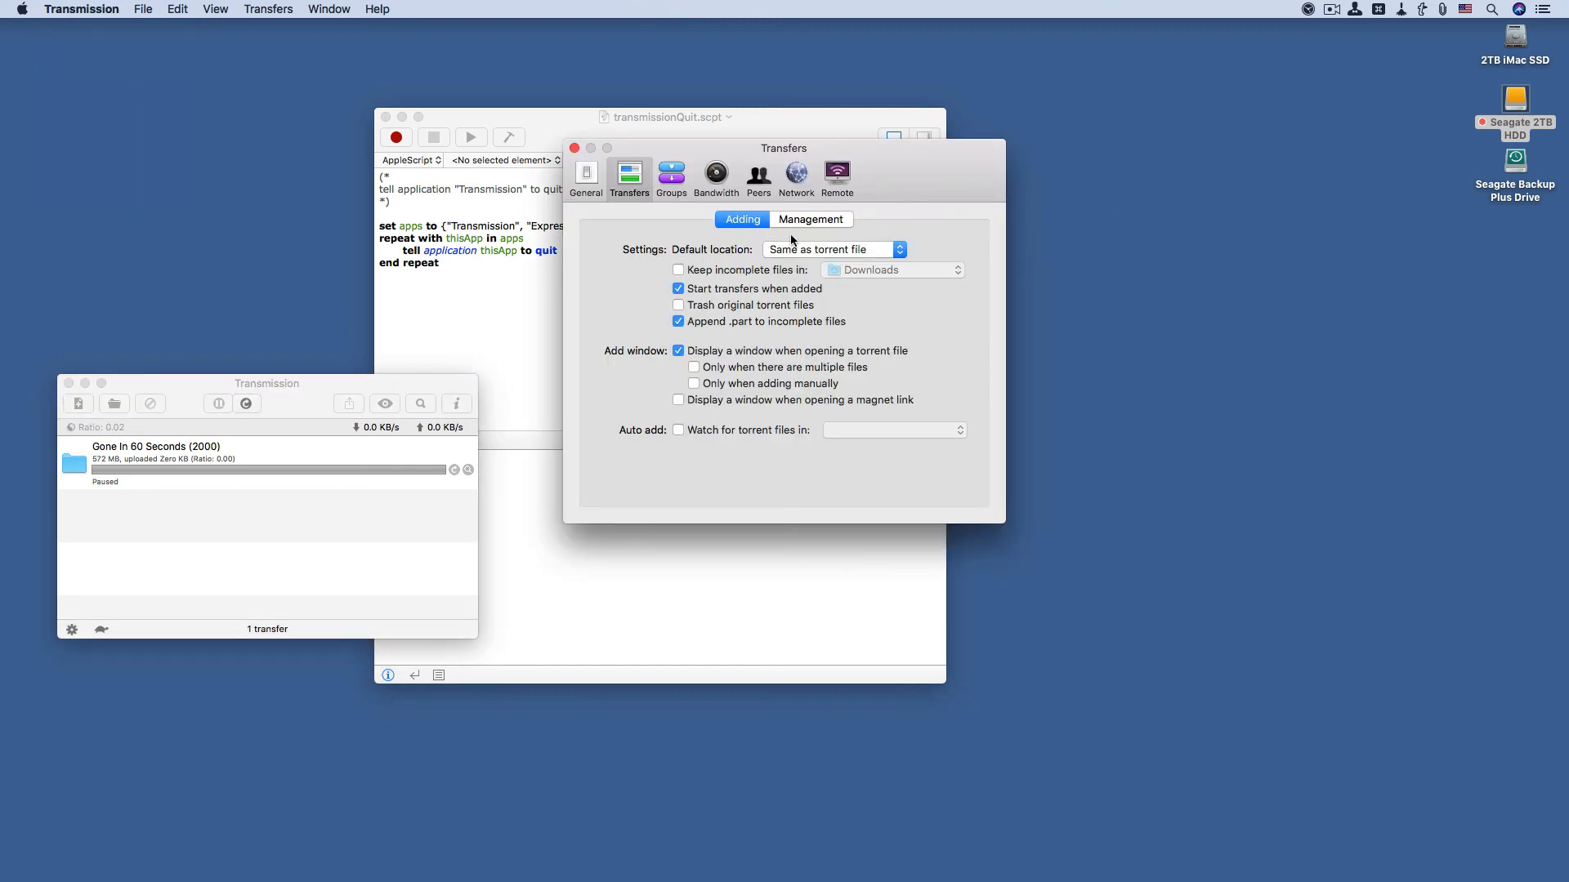
left_click(789, 226)
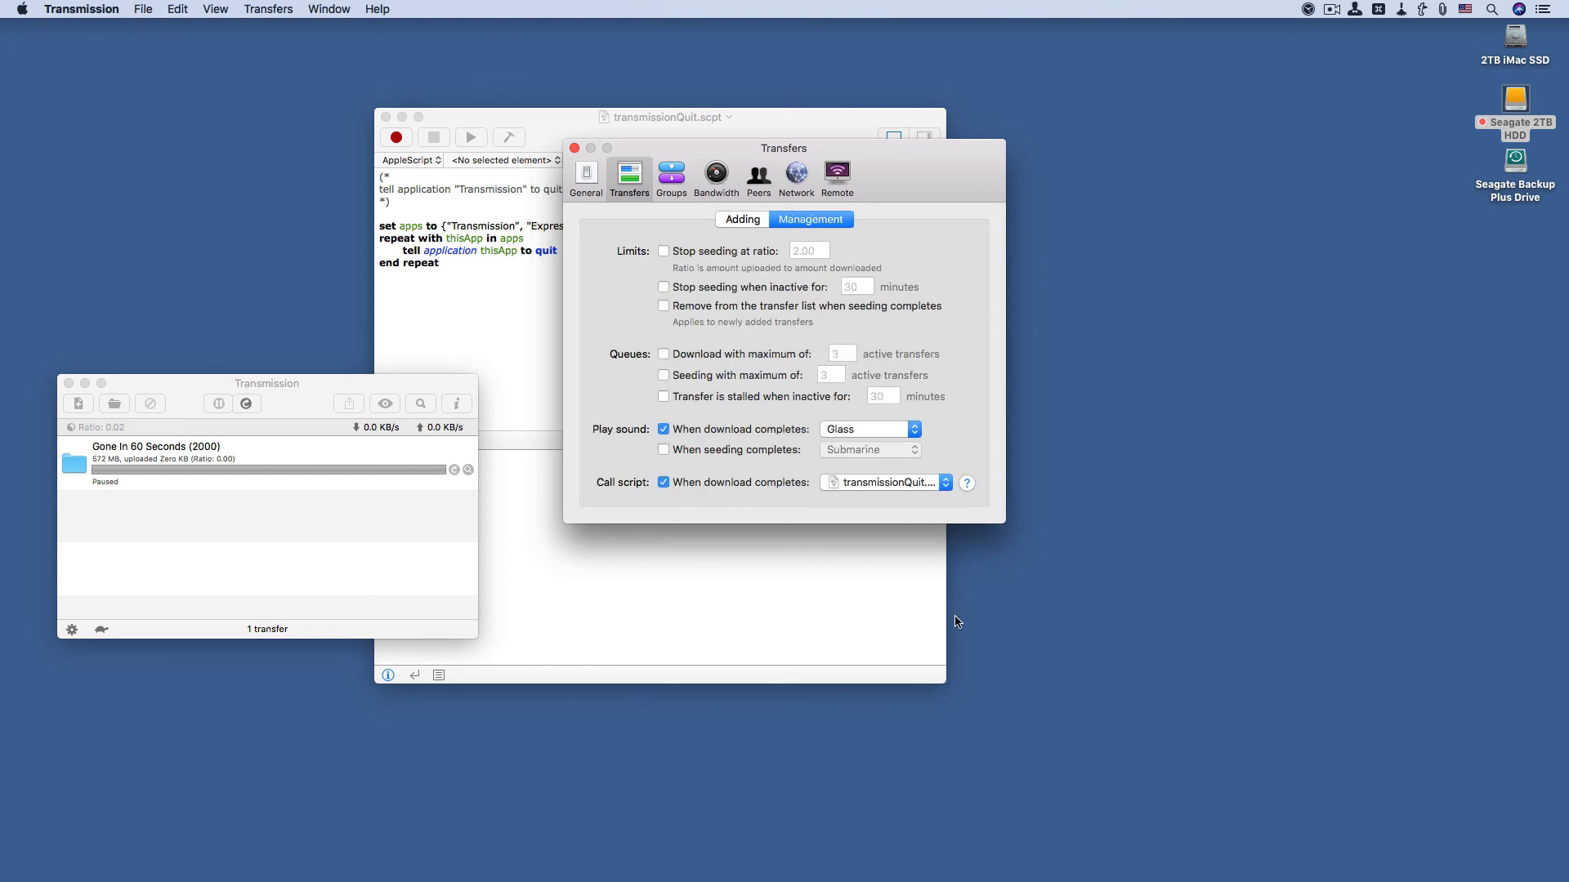